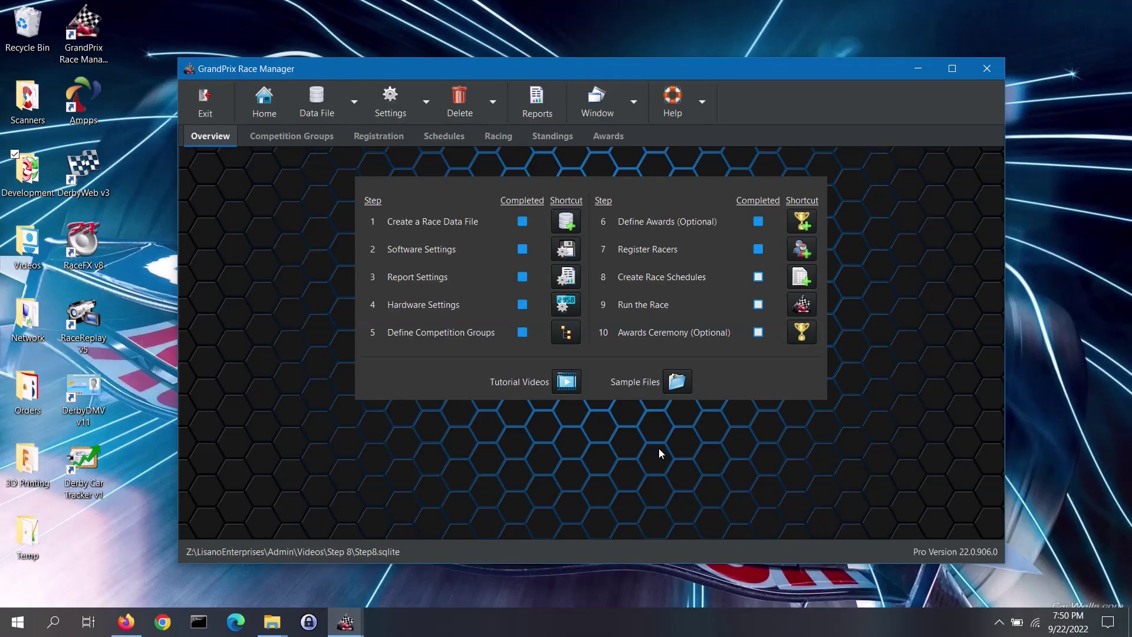
- Open Create Race Schedules and show the Air and Space group's schedule with 9 passed racers
click(800, 277)
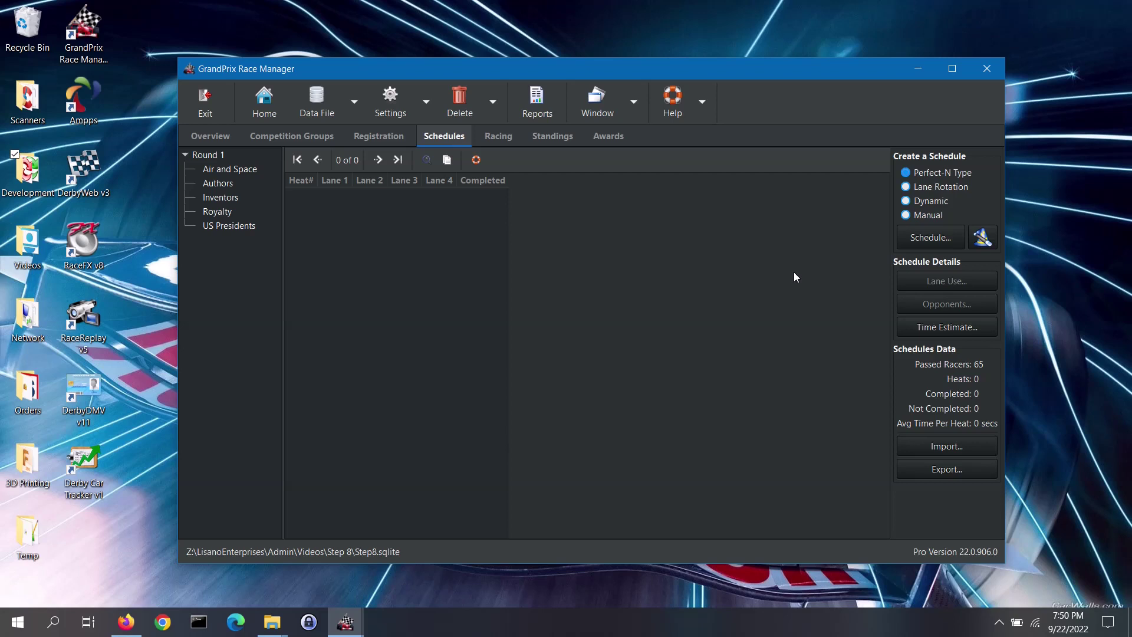
click(256, 170)
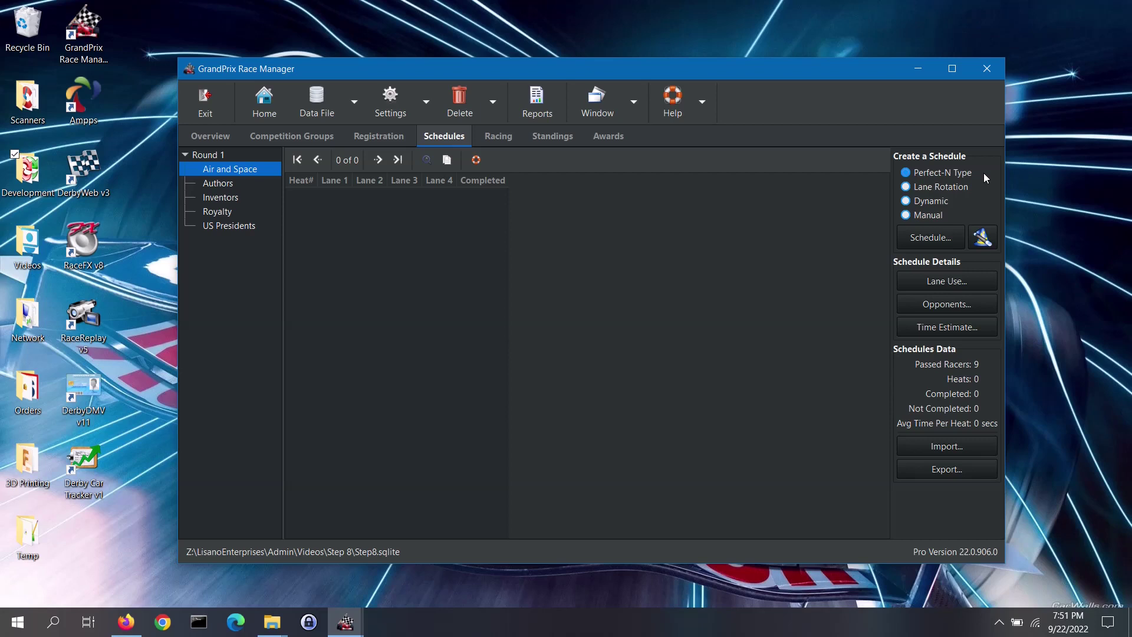
- Change the Air and Space scheduling method from Perfect-N Type to Dynamic
click(963, 183)
click(947, 200)
click(990, 242)
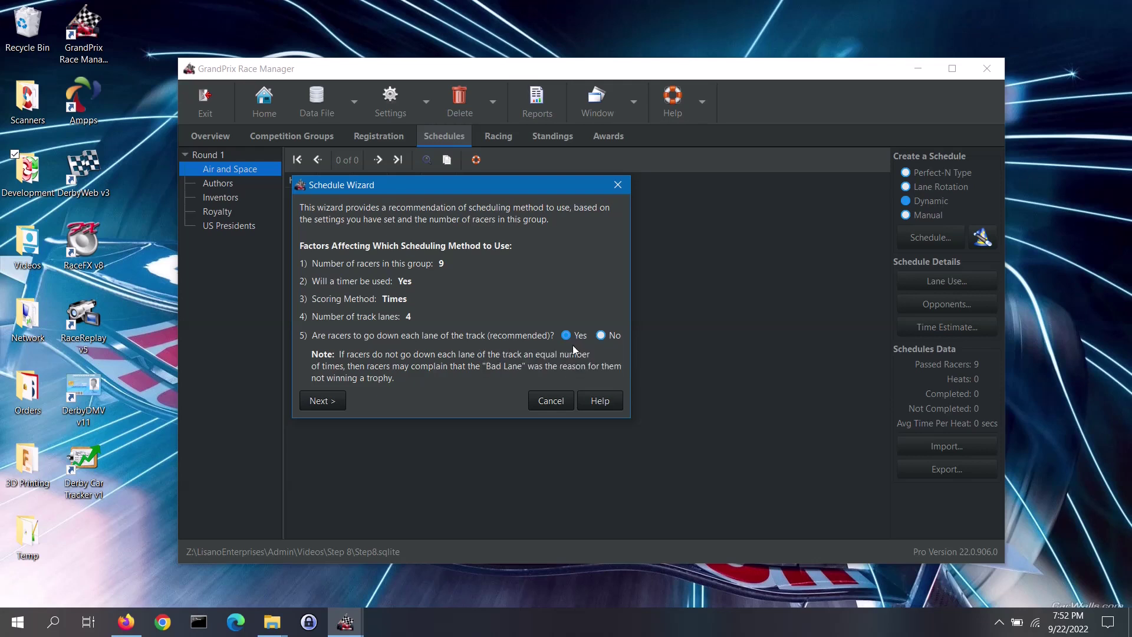
click(334, 398)
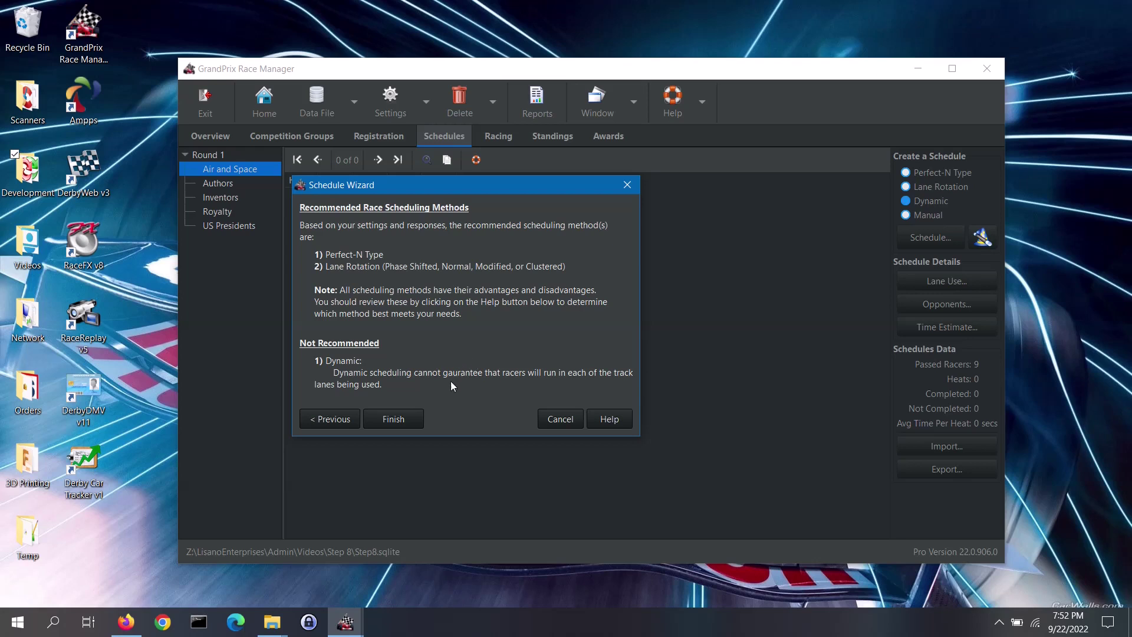
click(411, 418)
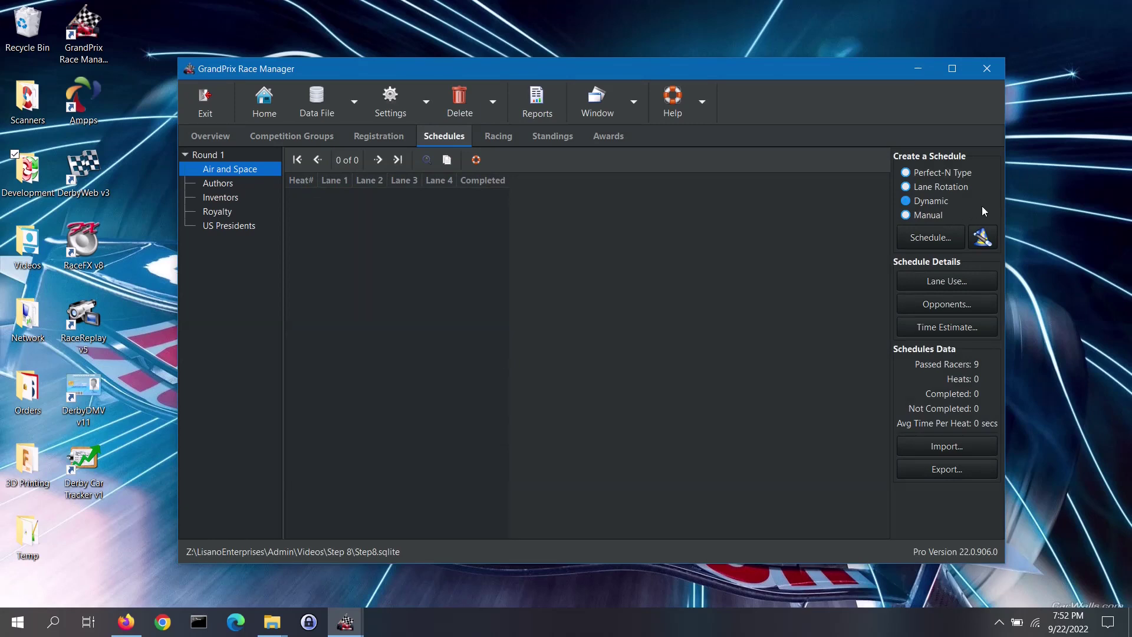
- Start a Perfect-N Type schedule for Air and Space, accepting the failed-inspection warning
click(970, 175)
click(936, 237)
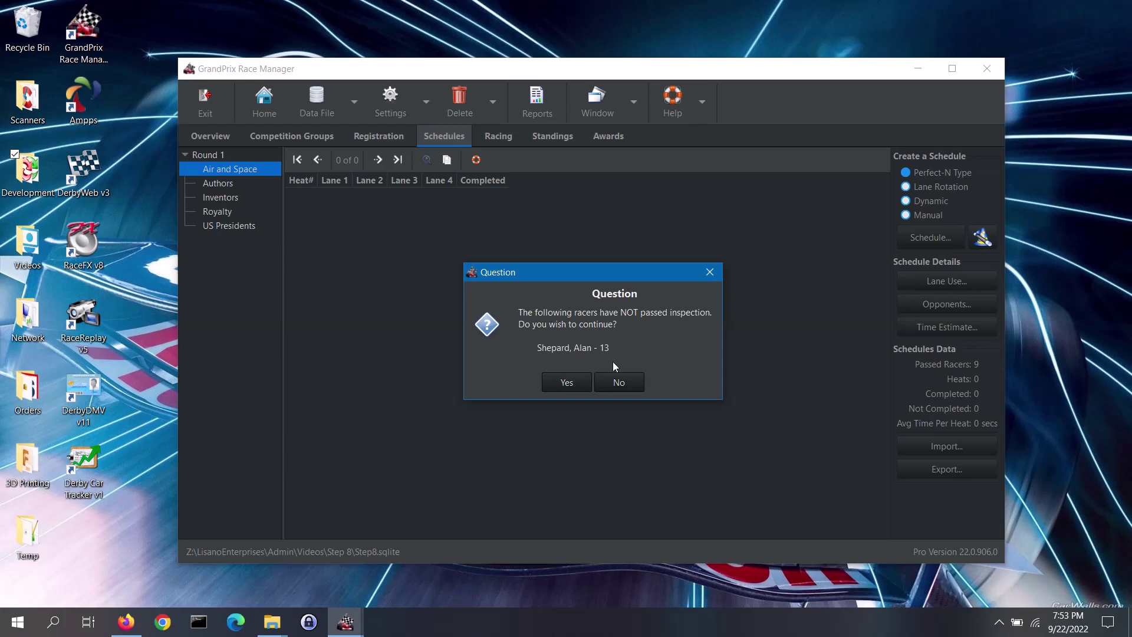
click(572, 382)
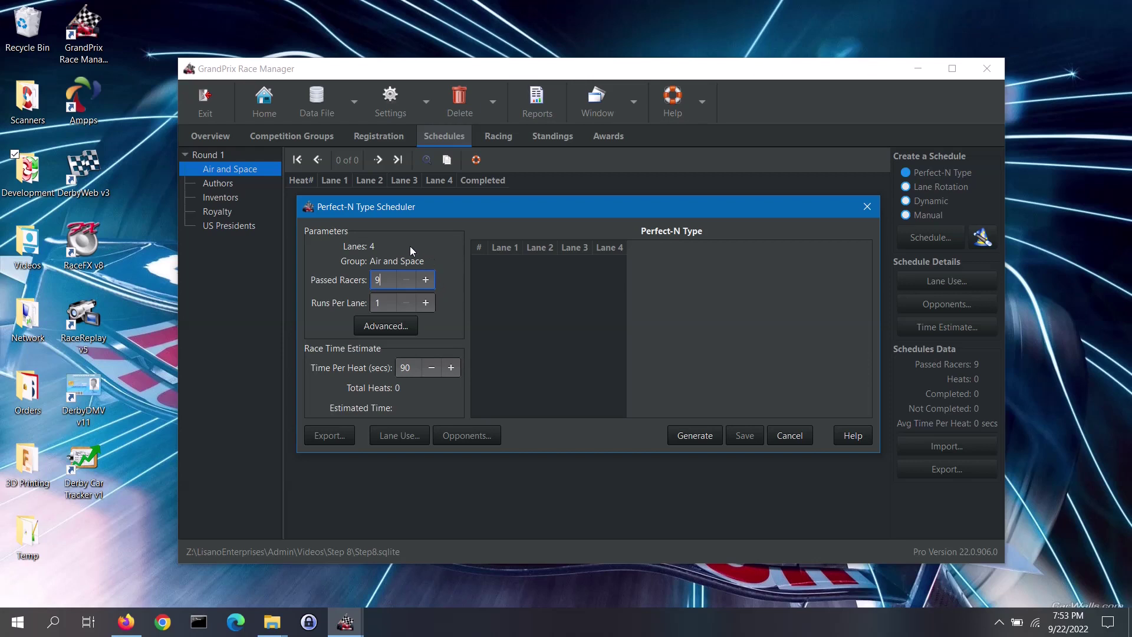
- Generate the 9-heat, 13-minute Perfect-N schedule for Air and Space, leaving advanced options unchanged
click(390, 300)
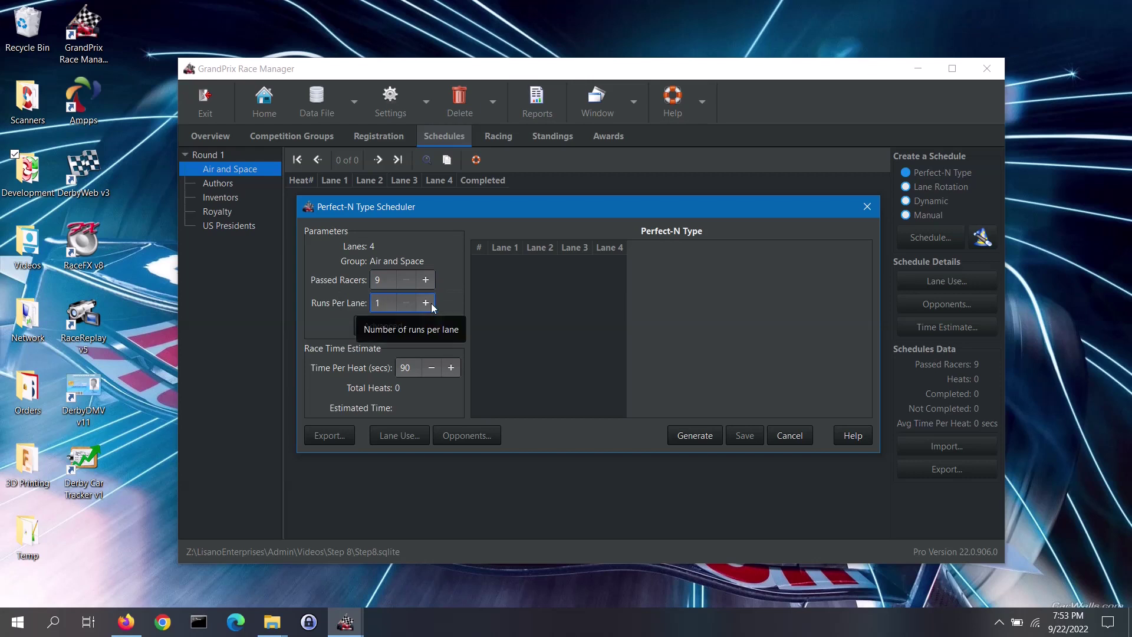
click(385, 325)
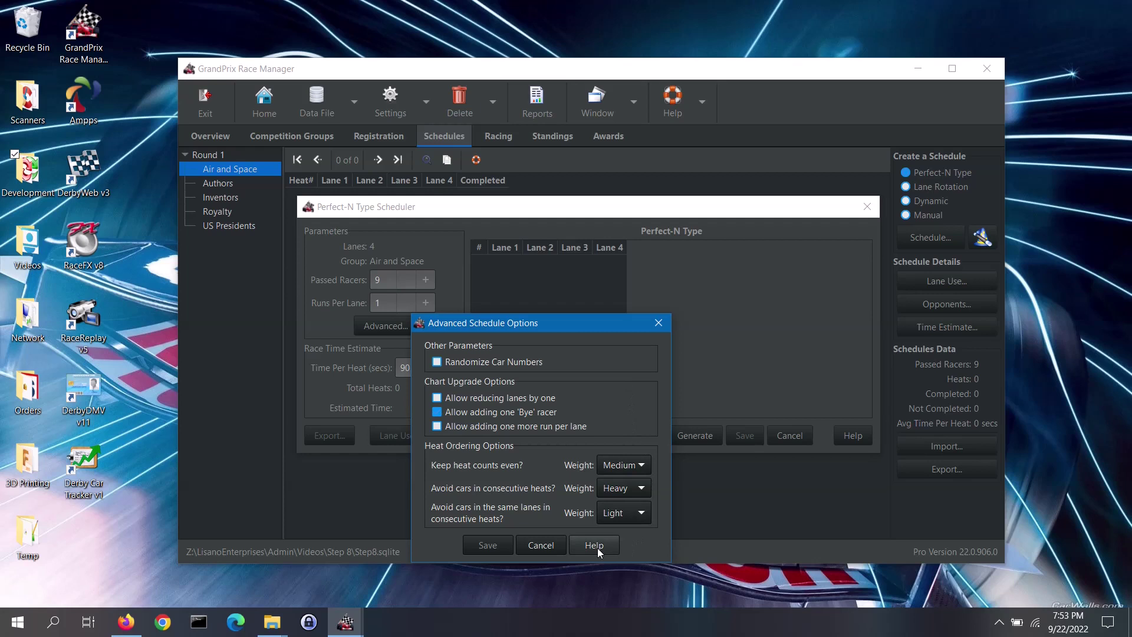
click(548, 548)
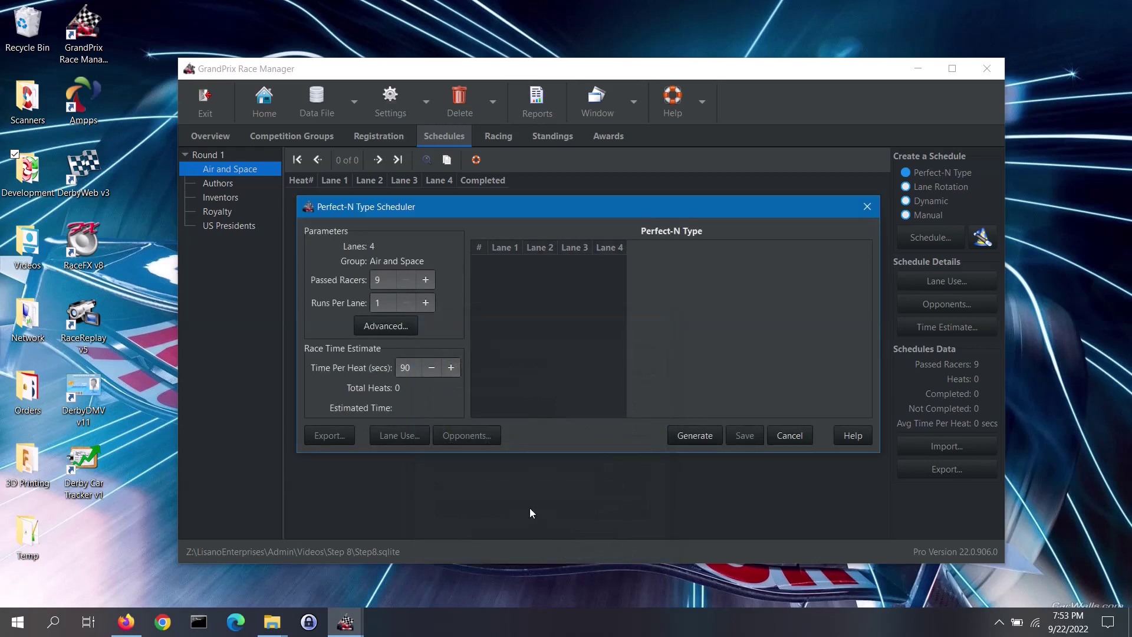
click(694, 436)
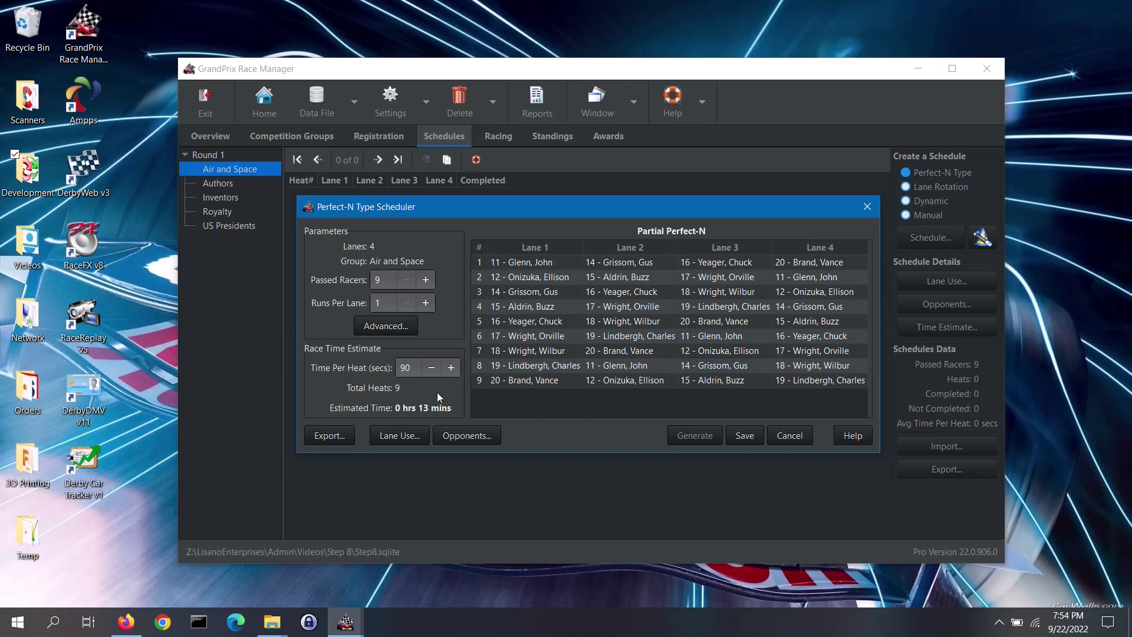
click(416, 370)
click(415, 438)
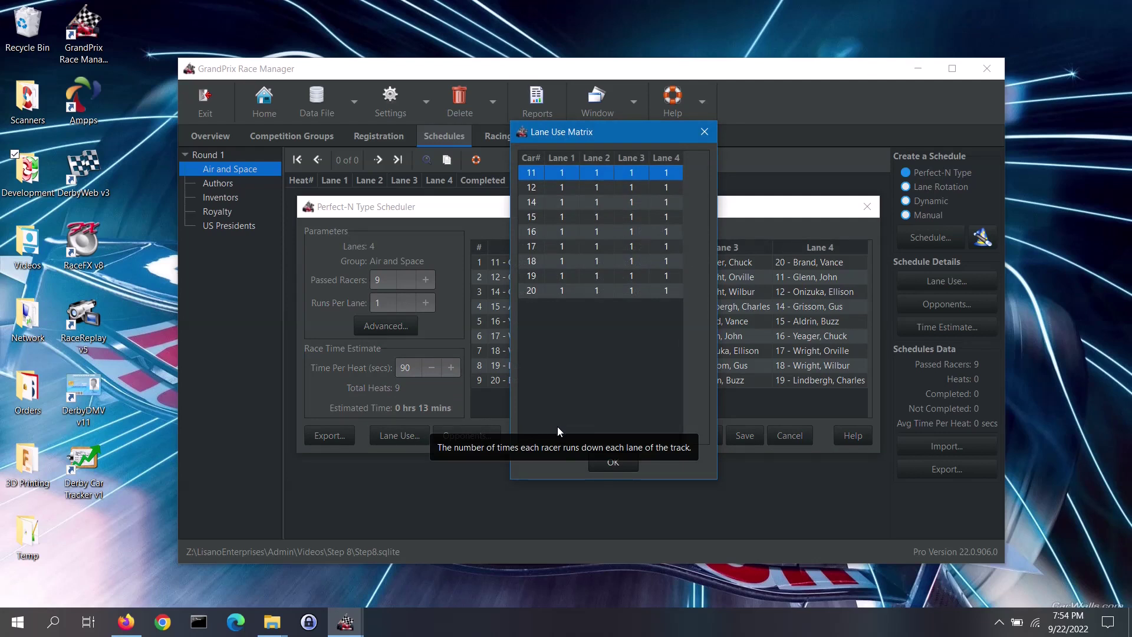
click(612, 463)
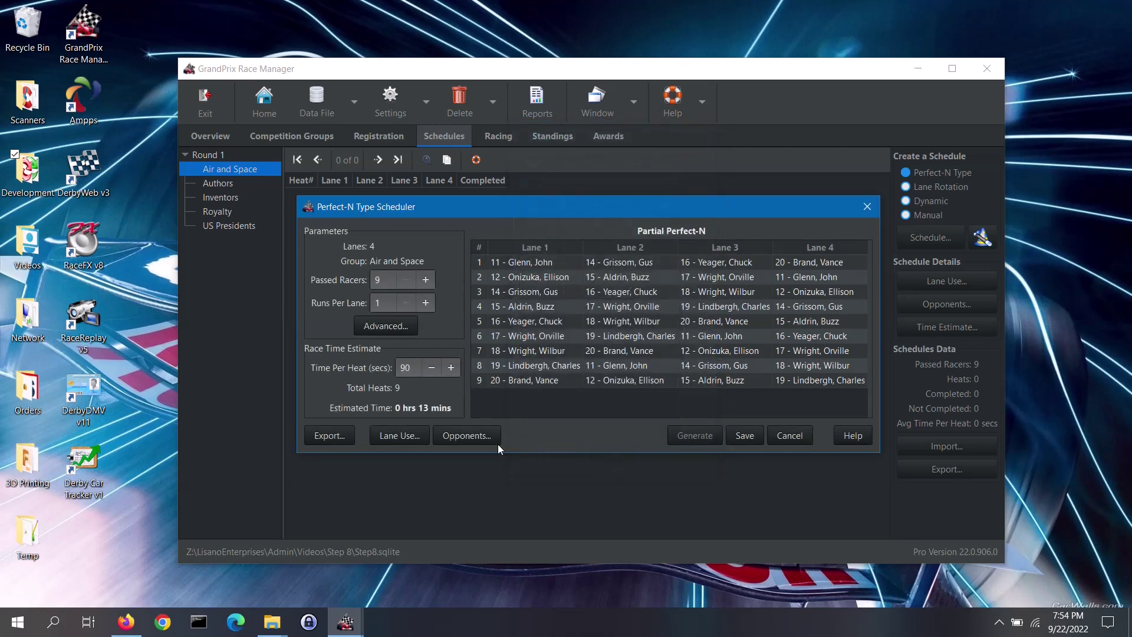
click(473, 436)
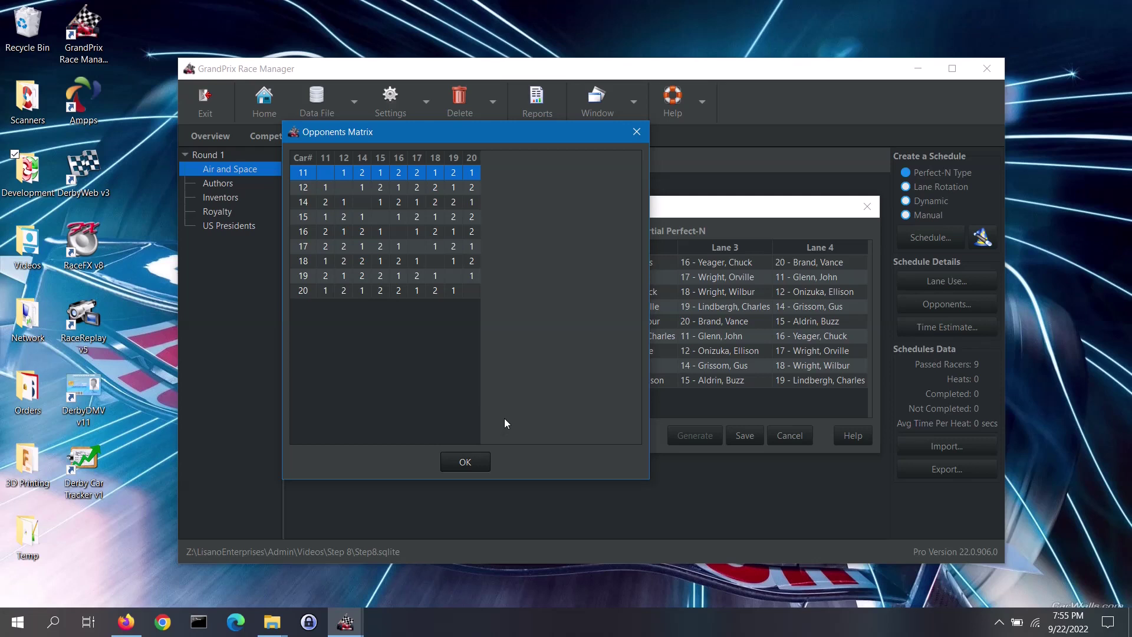
click(471, 461)
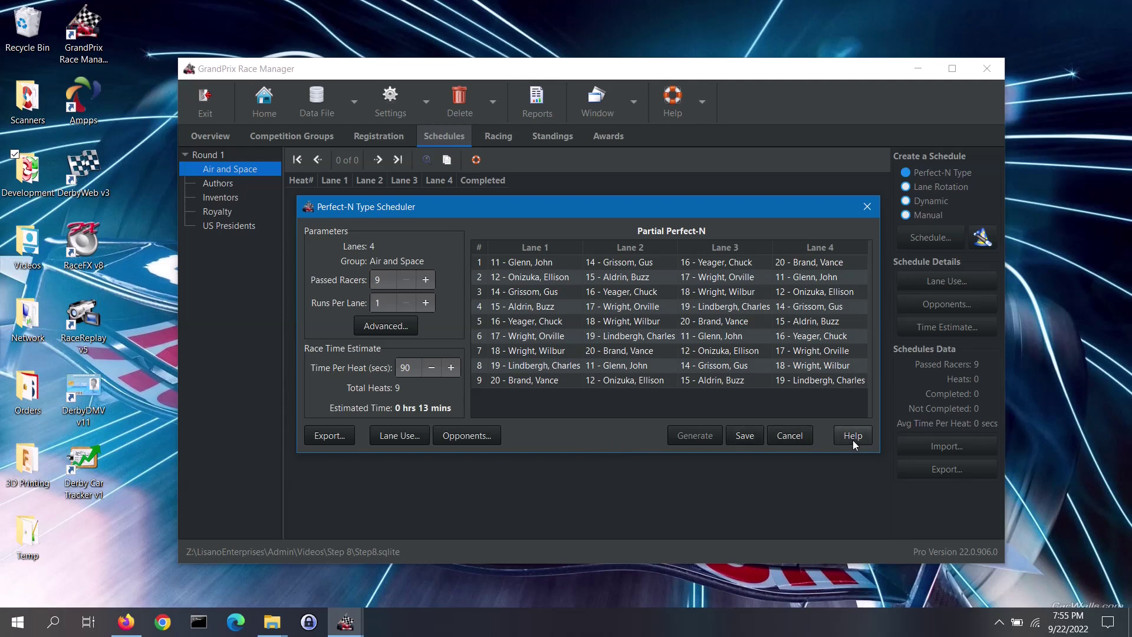
- Save the Air and Space schedule, suppressing future prompts and skipping the matrix report
click(741, 437)
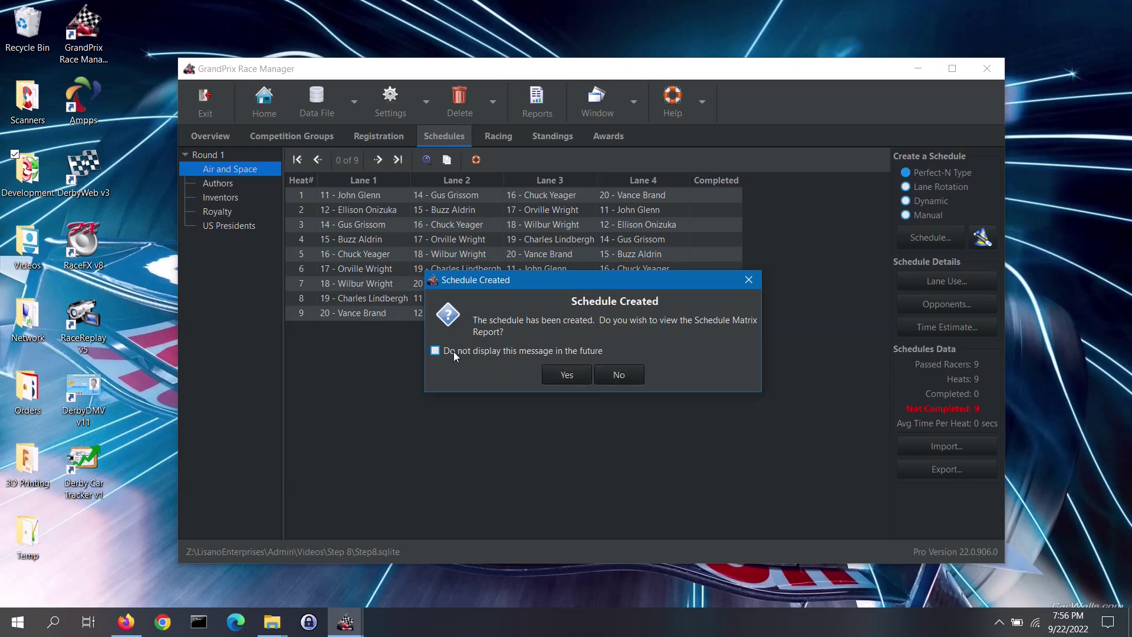
click(437, 351)
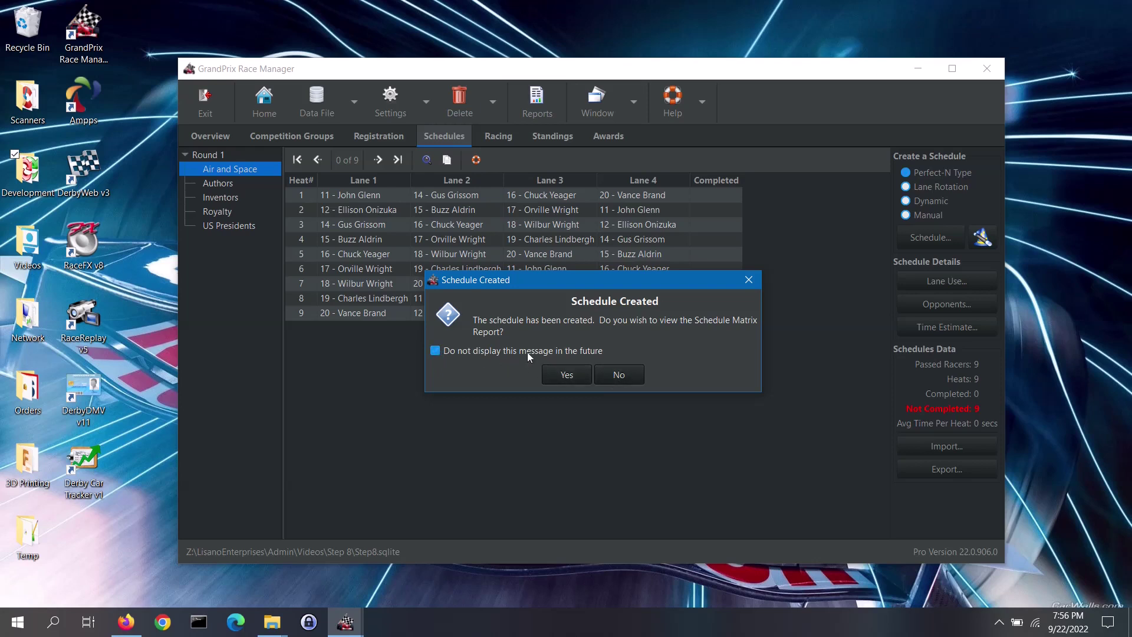
click(627, 378)
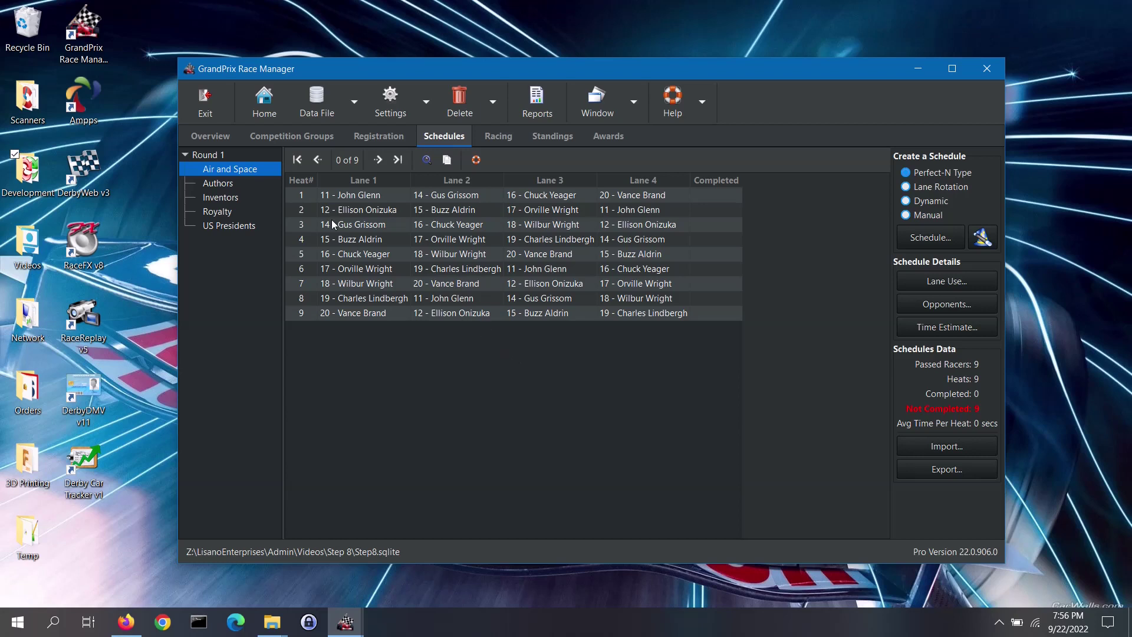
- In Software Settings, set schedules to display racers by Vehicle#s only
click(394, 104)
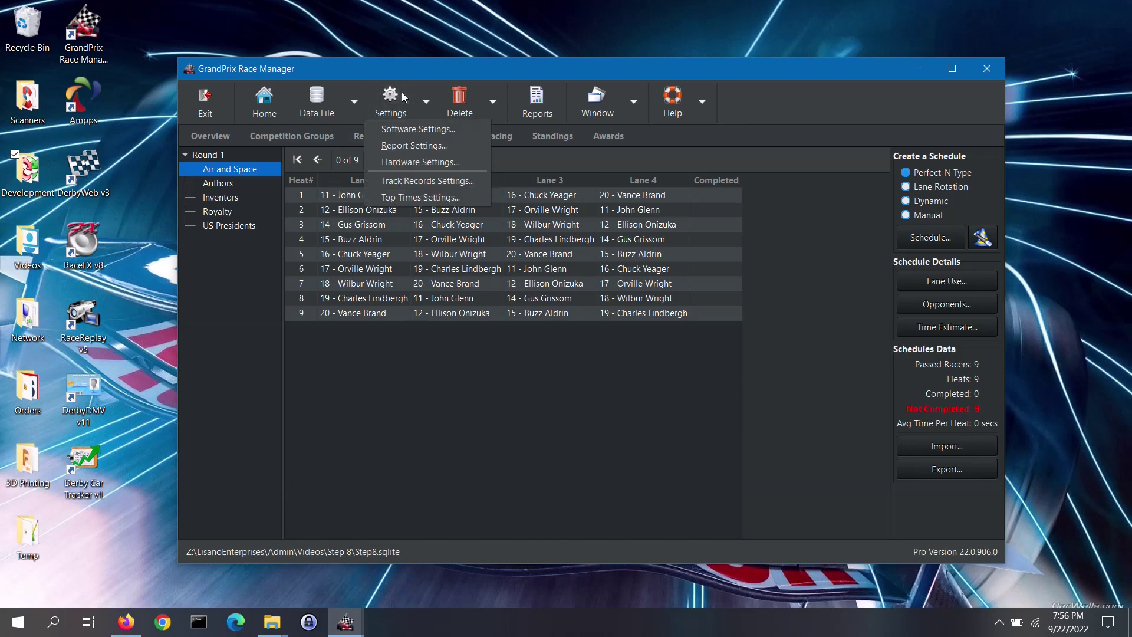
click(399, 132)
click(398, 207)
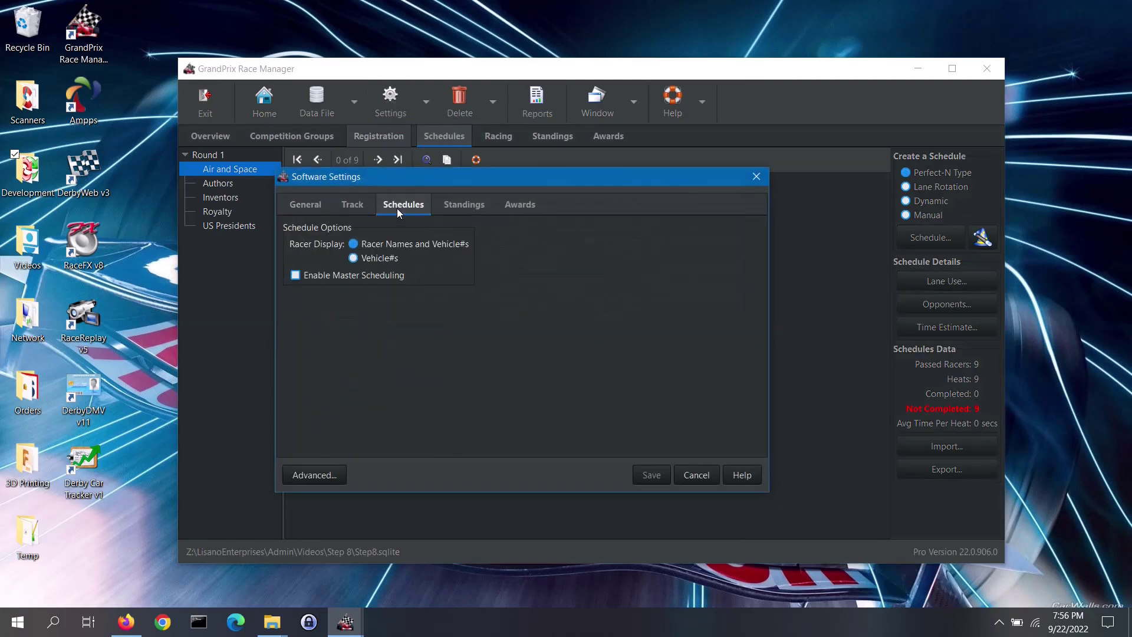
click(387, 259)
- Save the display settings, select the Authors group, and choose Lane Rotation scheduling
click(653, 469)
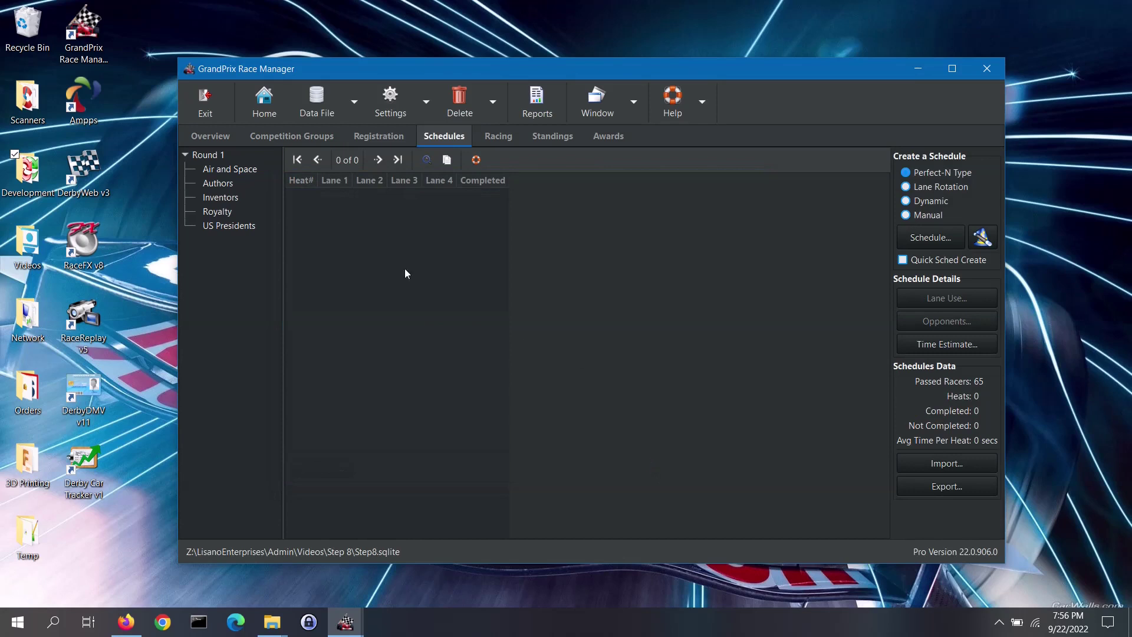
click(255, 170)
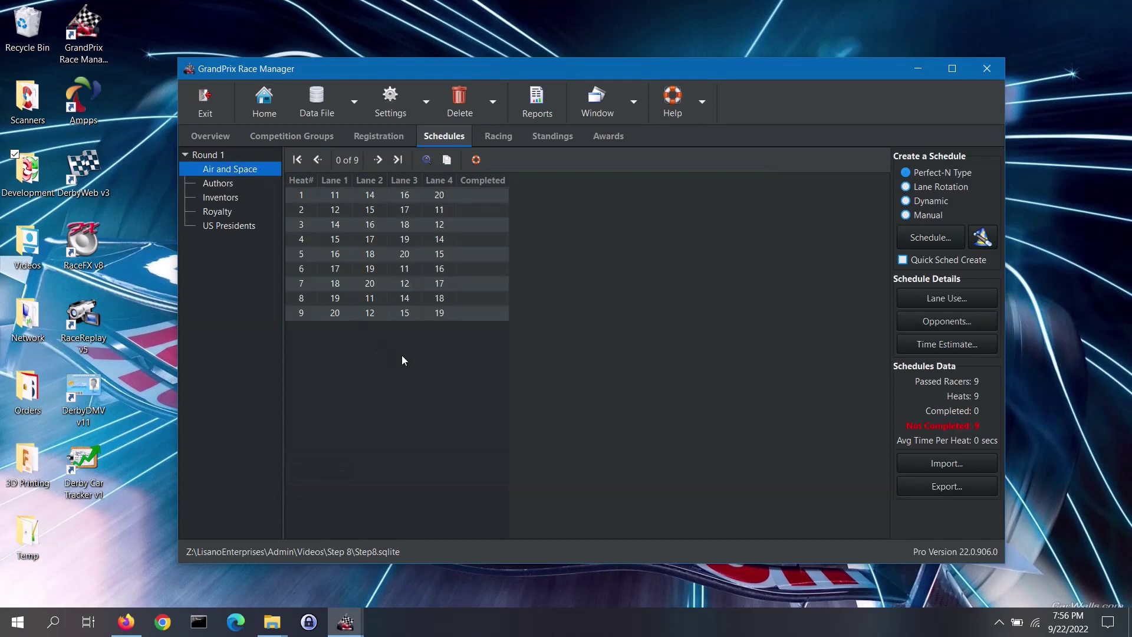
click(257, 182)
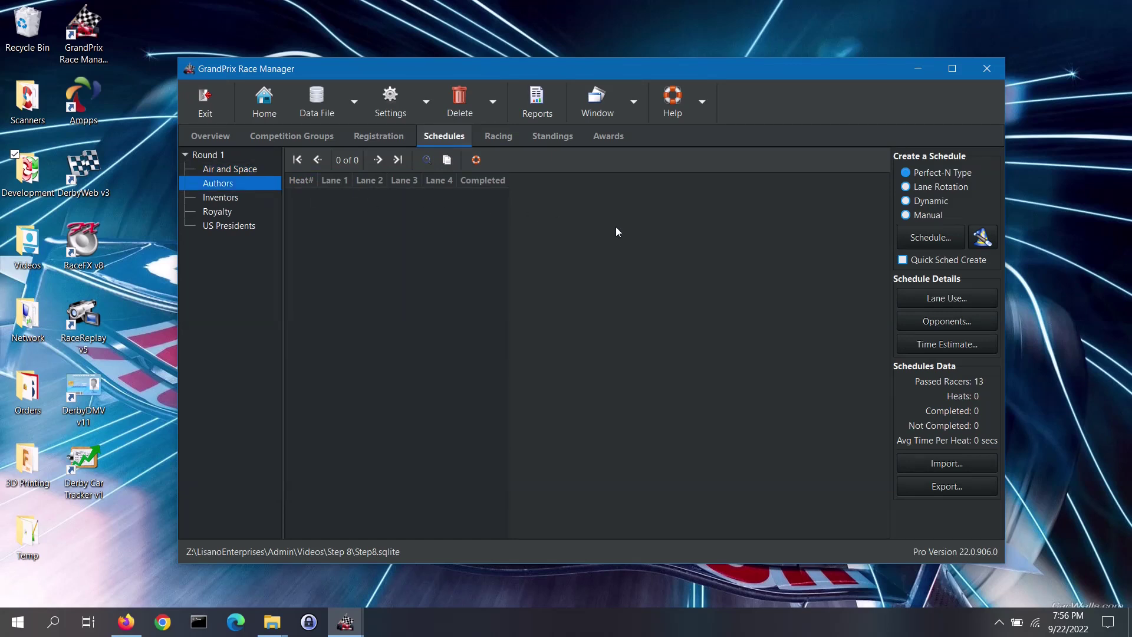
click(930, 186)
- Open the Lane Rotation Scheduler for Authors and change Schedule Type to Normal
click(944, 239)
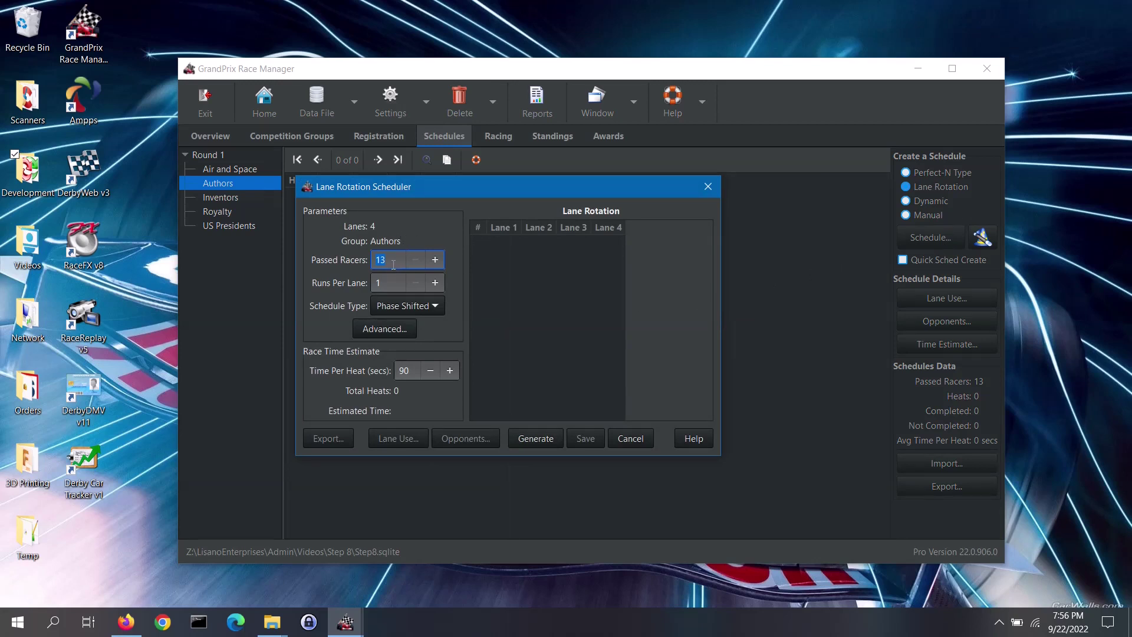
click(391, 284)
click(437, 307)
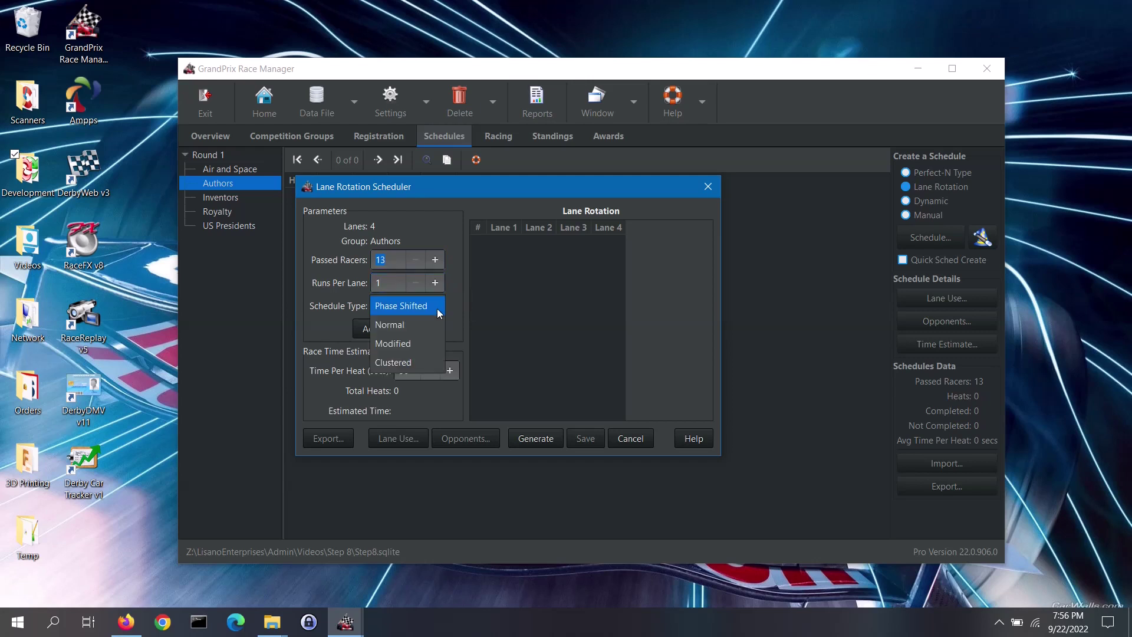
click(430, 323)
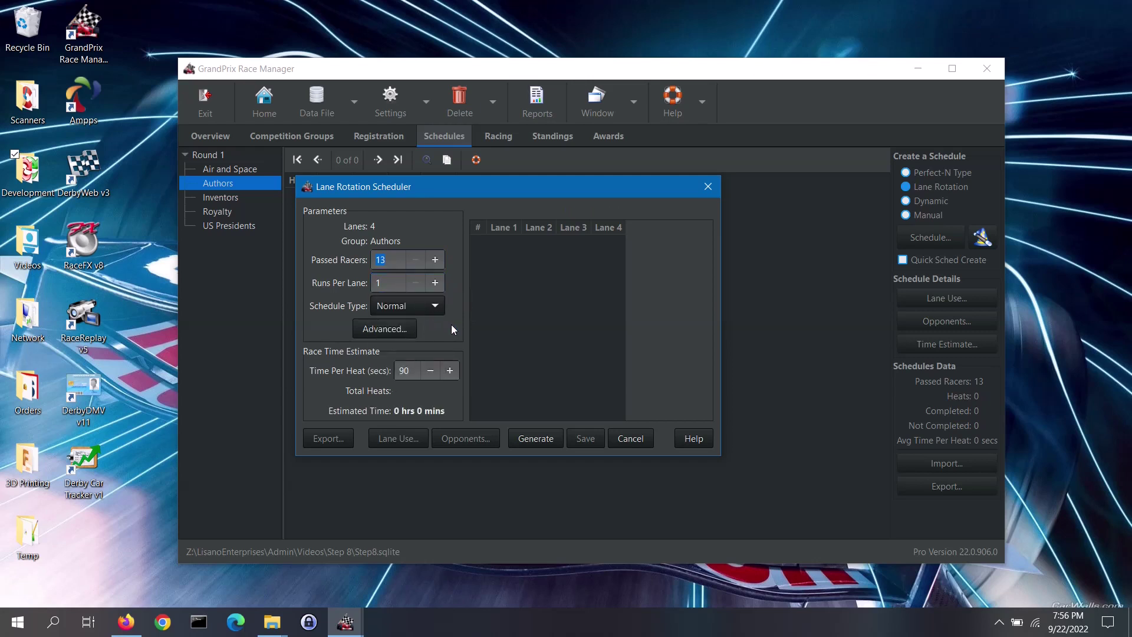
- Generate the 13-heat Normal rotation for Authors, enlarge the dialog, and open Advanced options
click(535, 438)
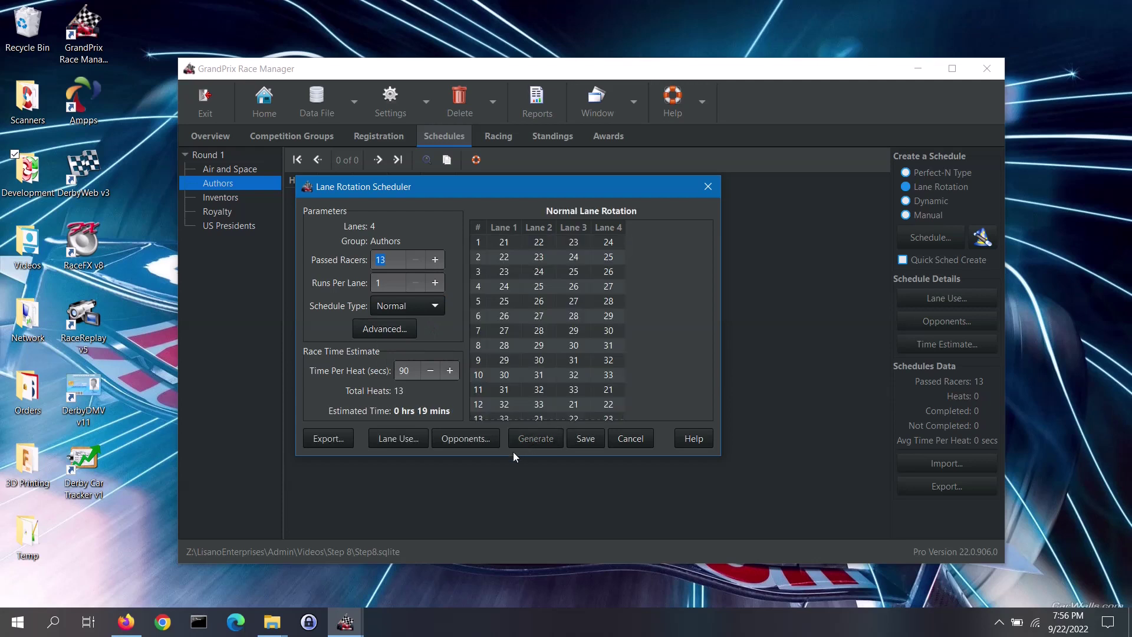
drag(511, 460, 511, 519)
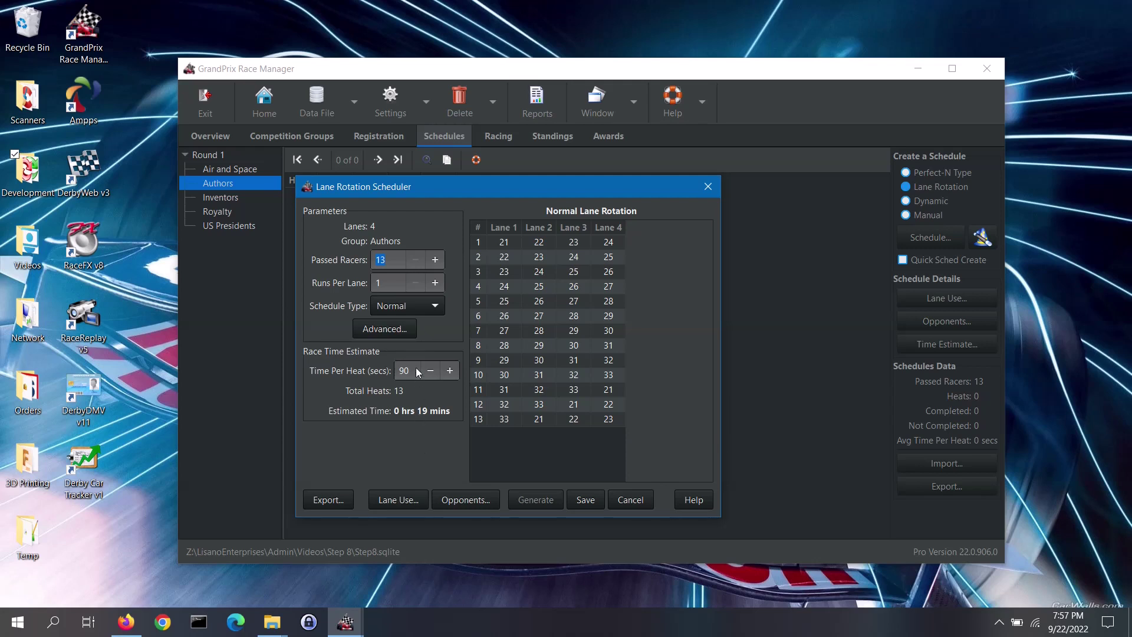
click(394, 333)
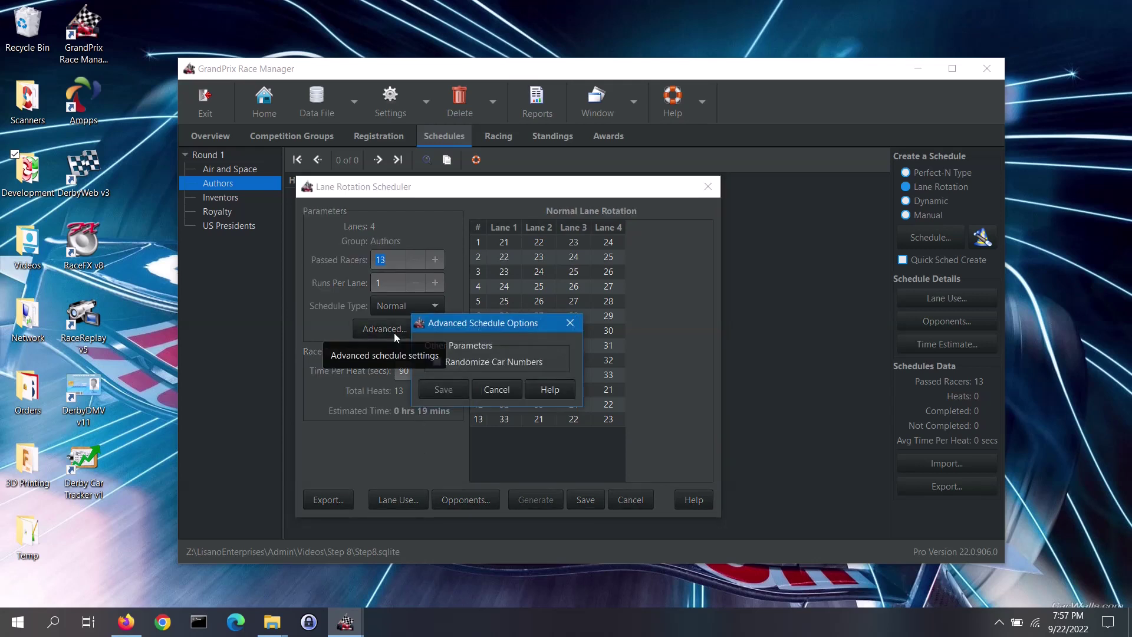
- Cancel Advanced options, then review the Lane Use and Opponents matrices for the Normal schedule
click(506, 391)
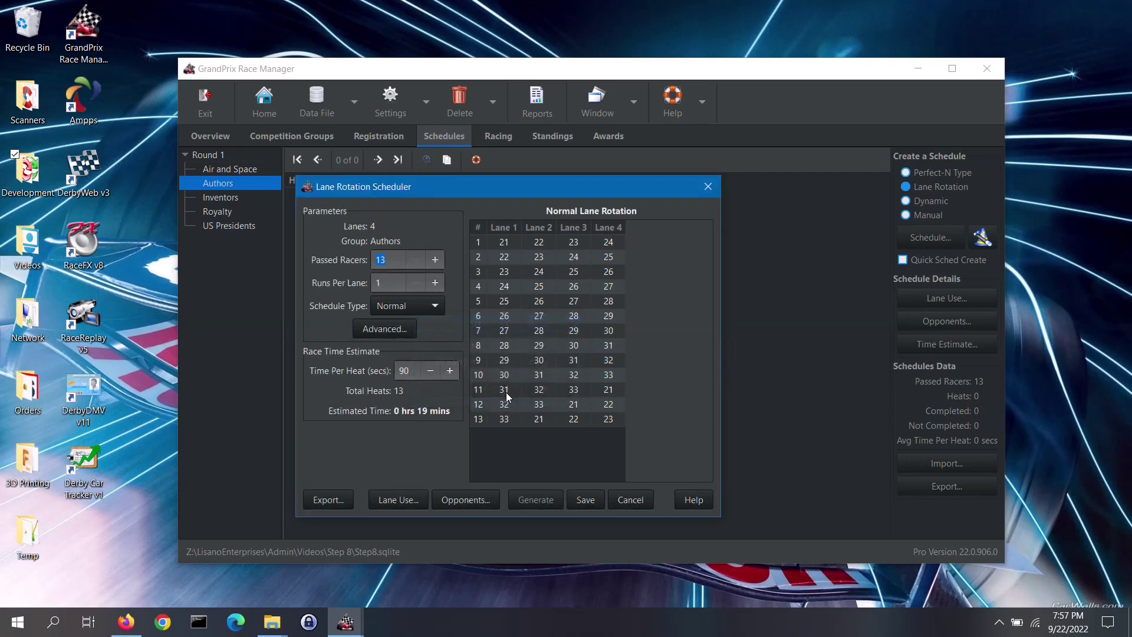
click(405, 500)
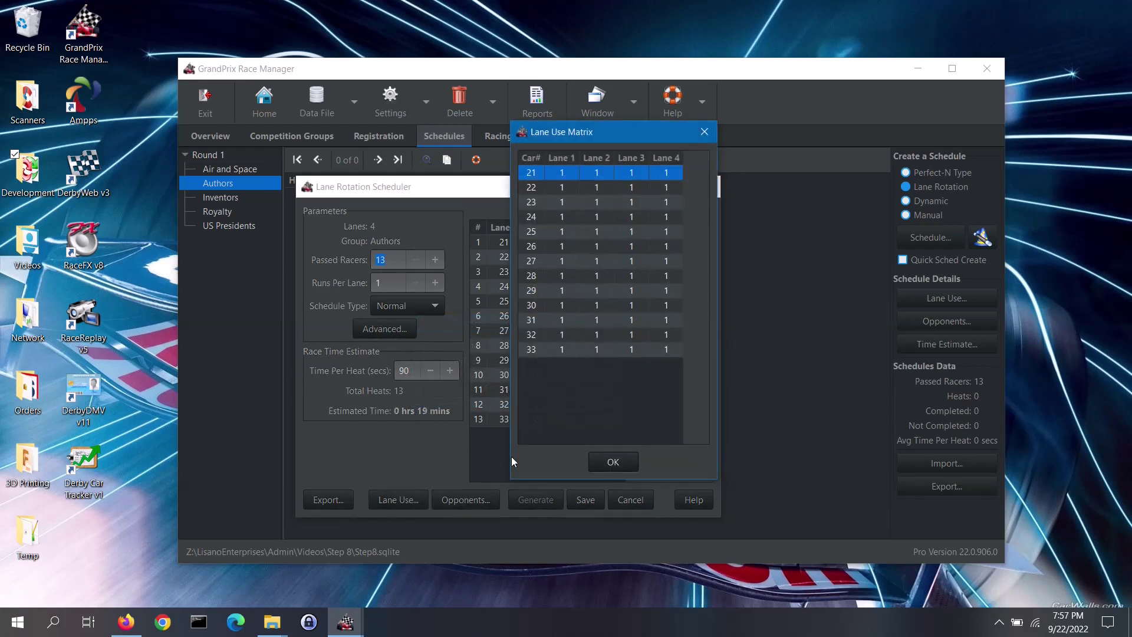
click(612, 464)
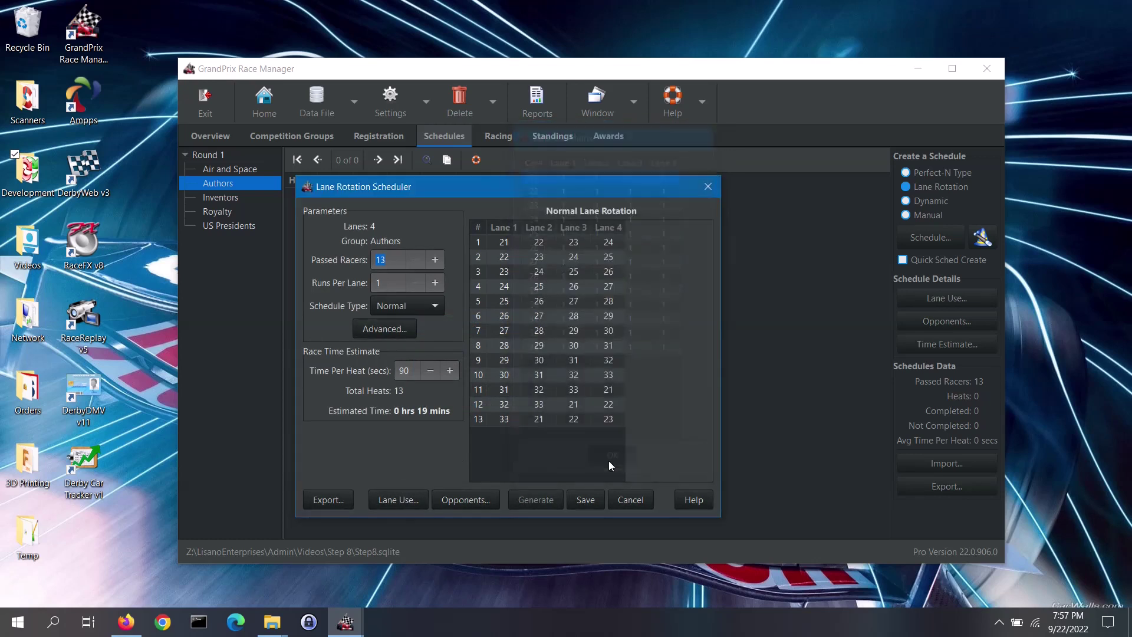
click(461, 501)
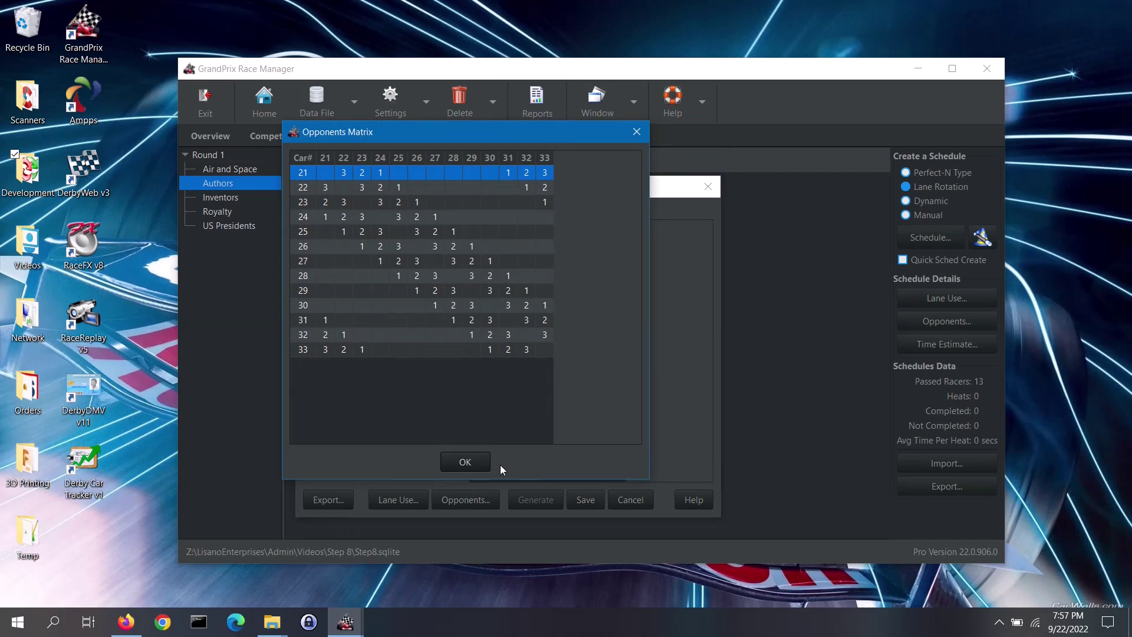
click(471, 462)
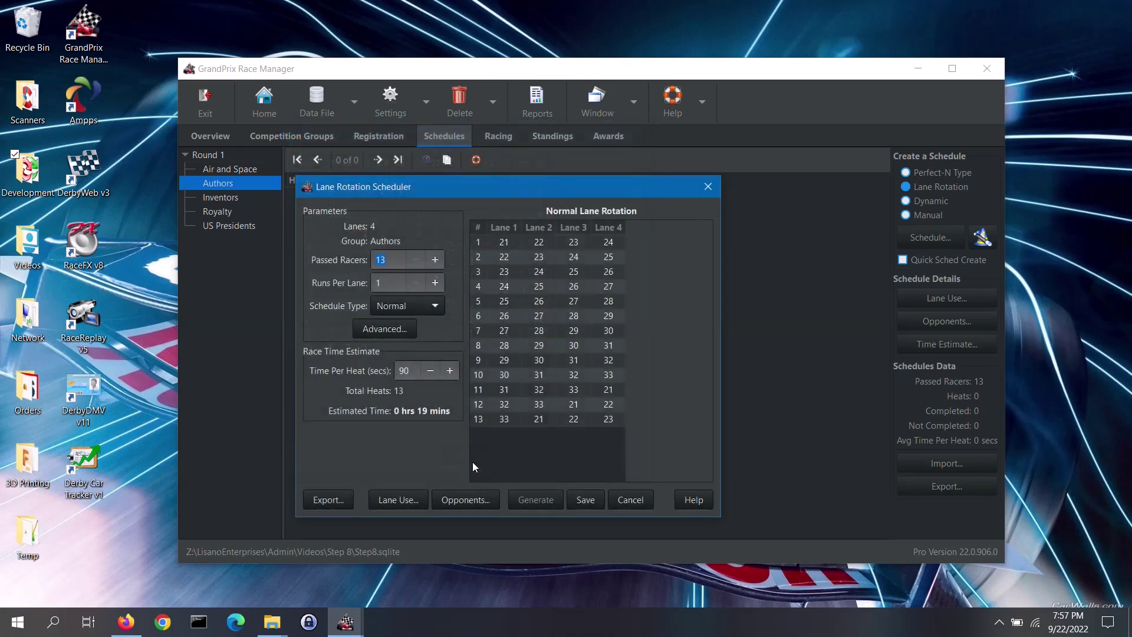
- Switch Schedule Type to Modified and generate the 13-heat Authors rotation
click(425, 304)
click(412, 327)
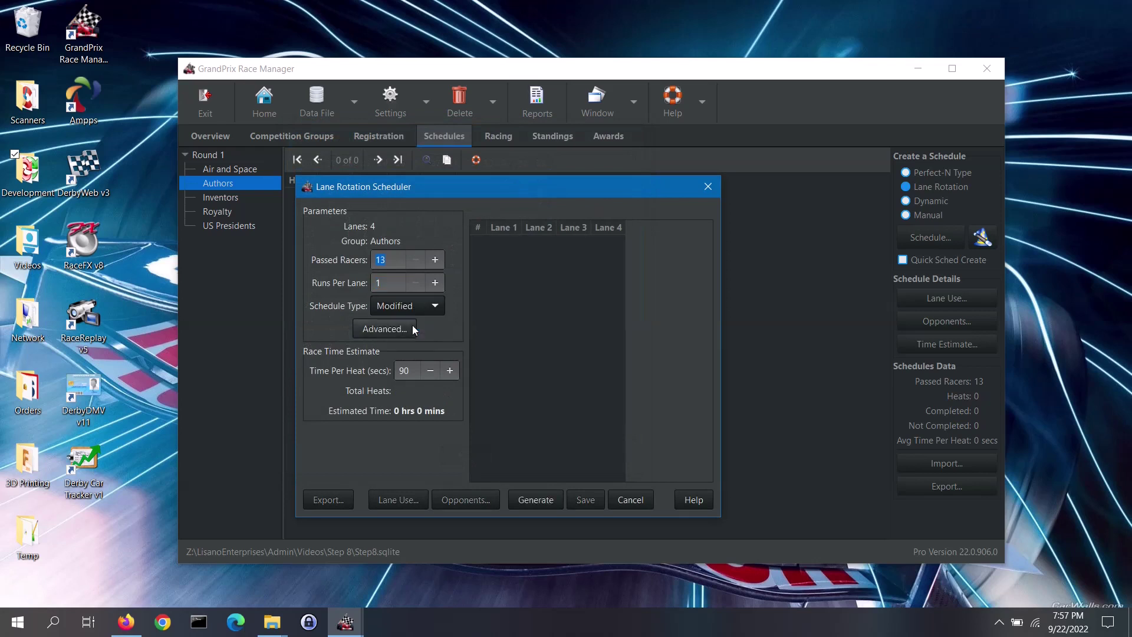
click(533, 500)
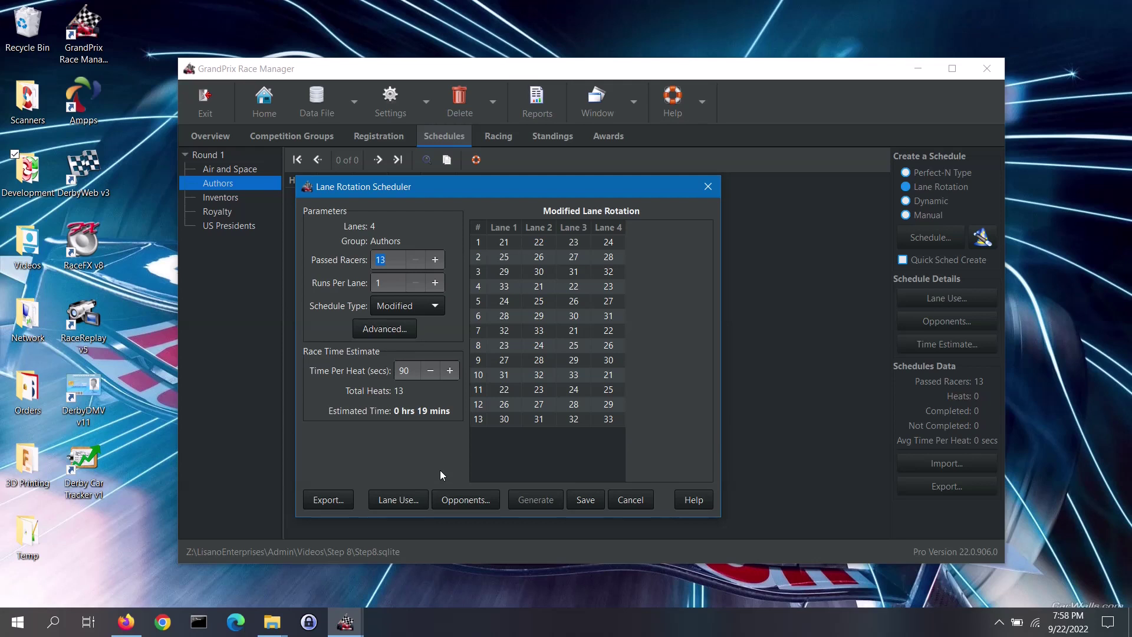
- Review the Modified schedule's Lane Use and Opponents matrices
click(420, 498)
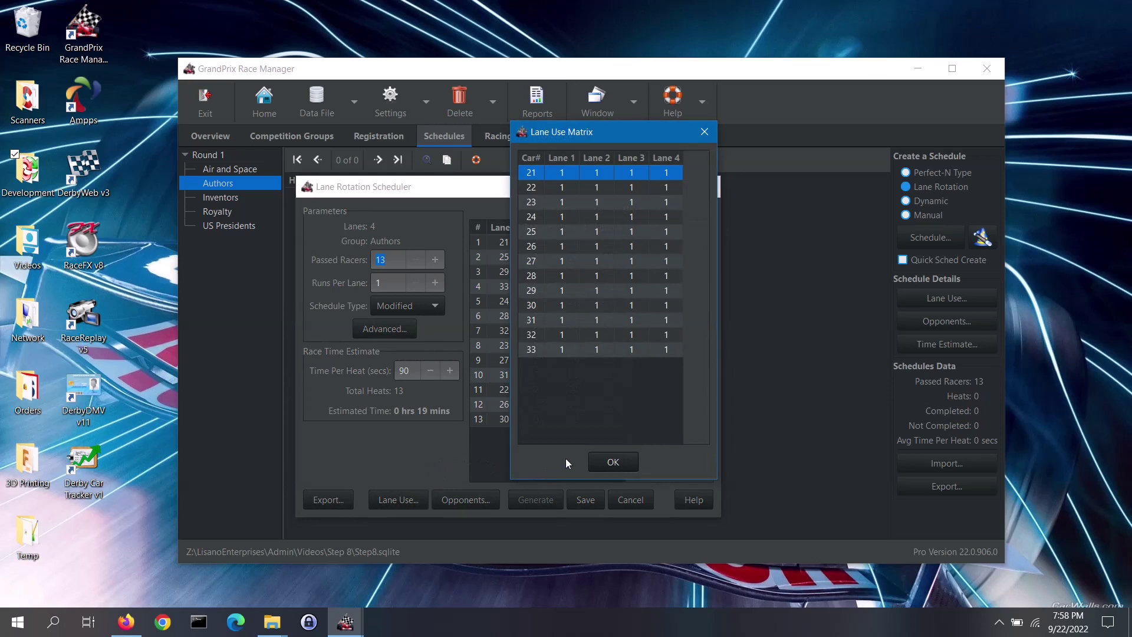
click(600, 466)
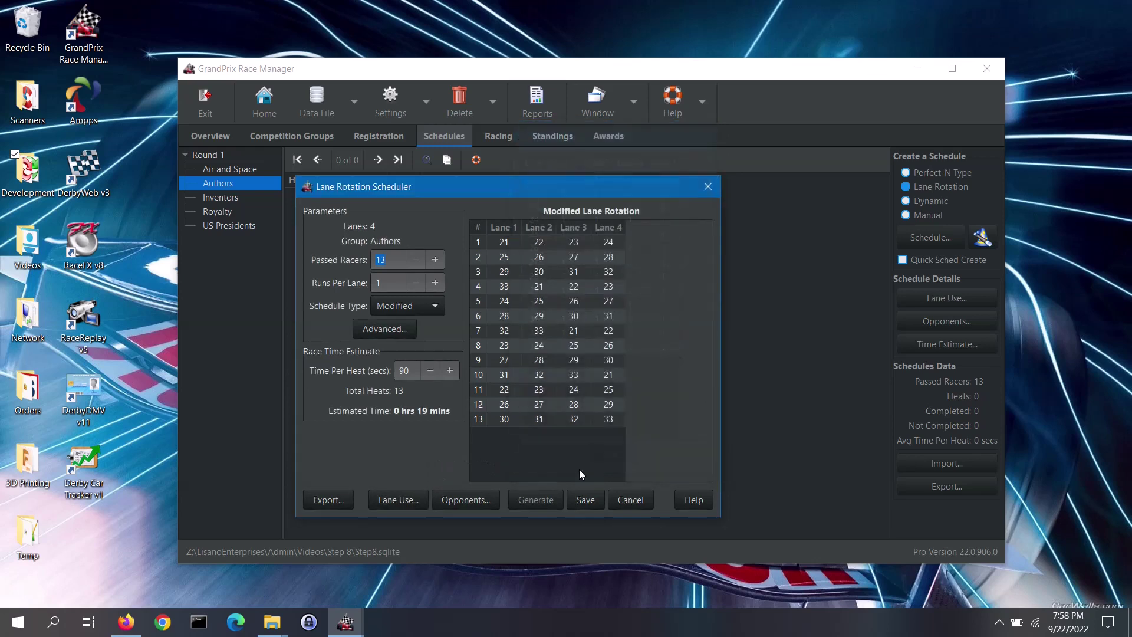
click(487, 501)
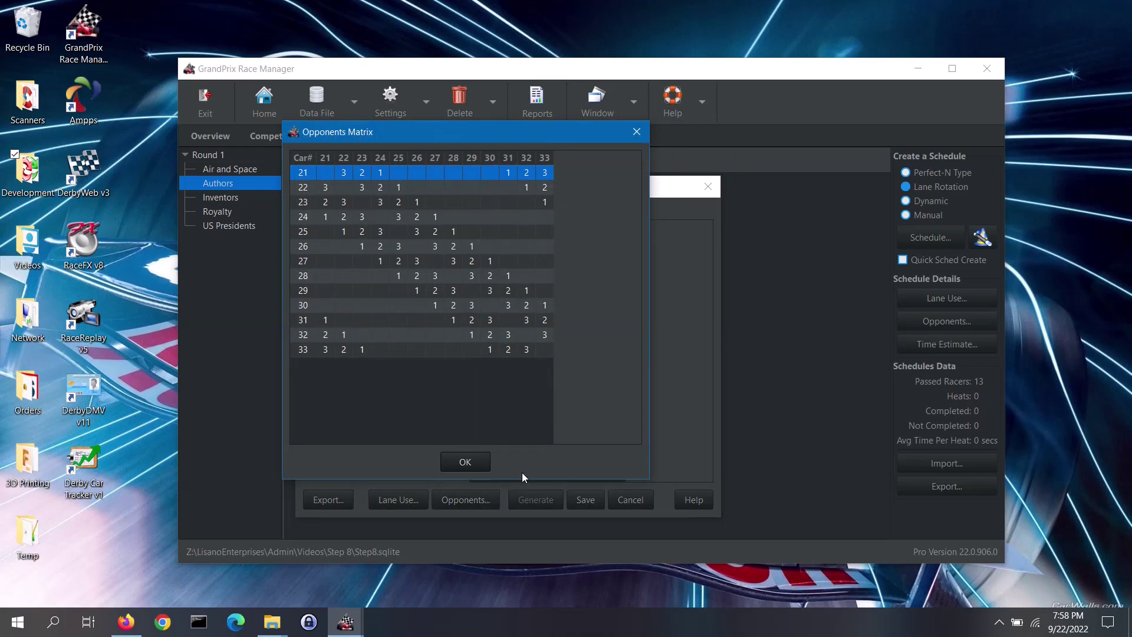
click(480, 465)
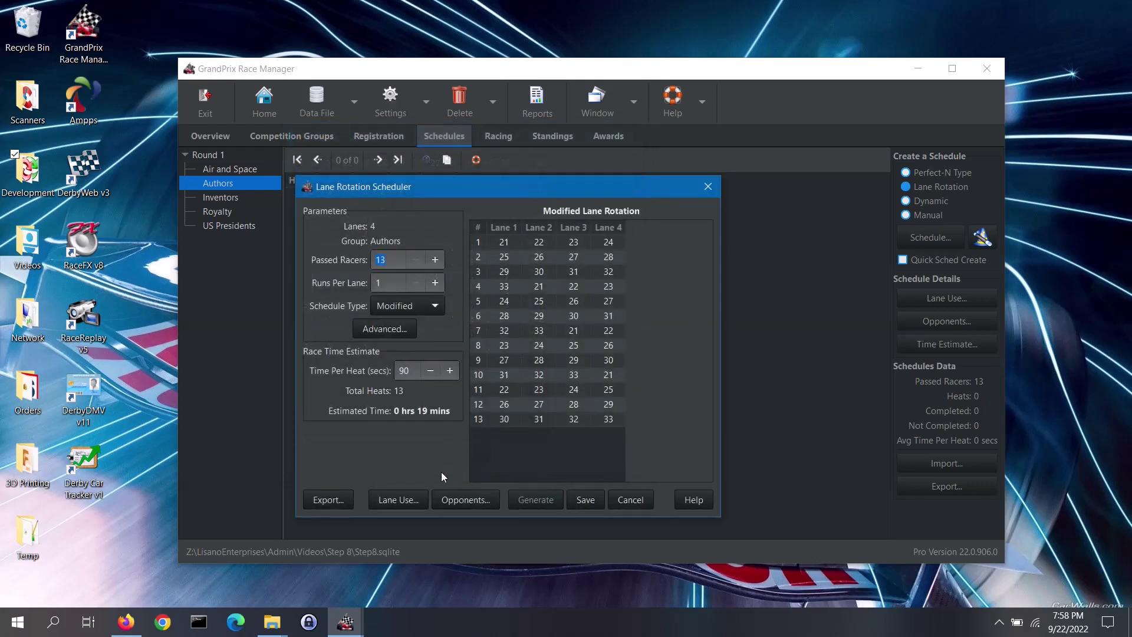
- Switch the Authors schedule type to Clustered and generate its 16 heats with byes
click(431, 307)
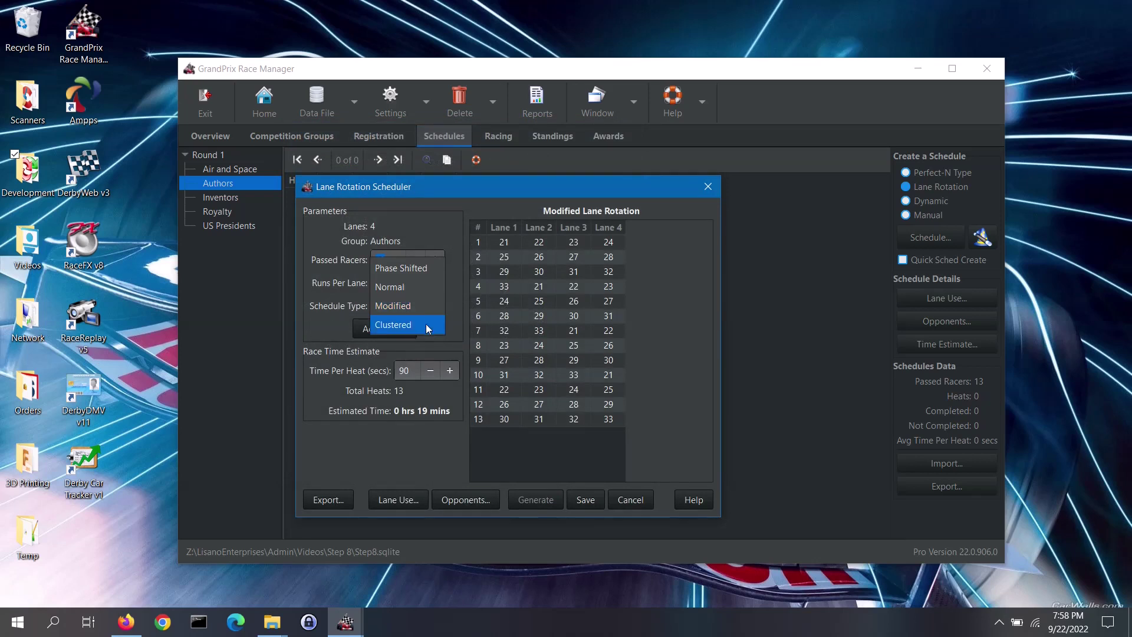
click(427, 327)
click(538, 501)
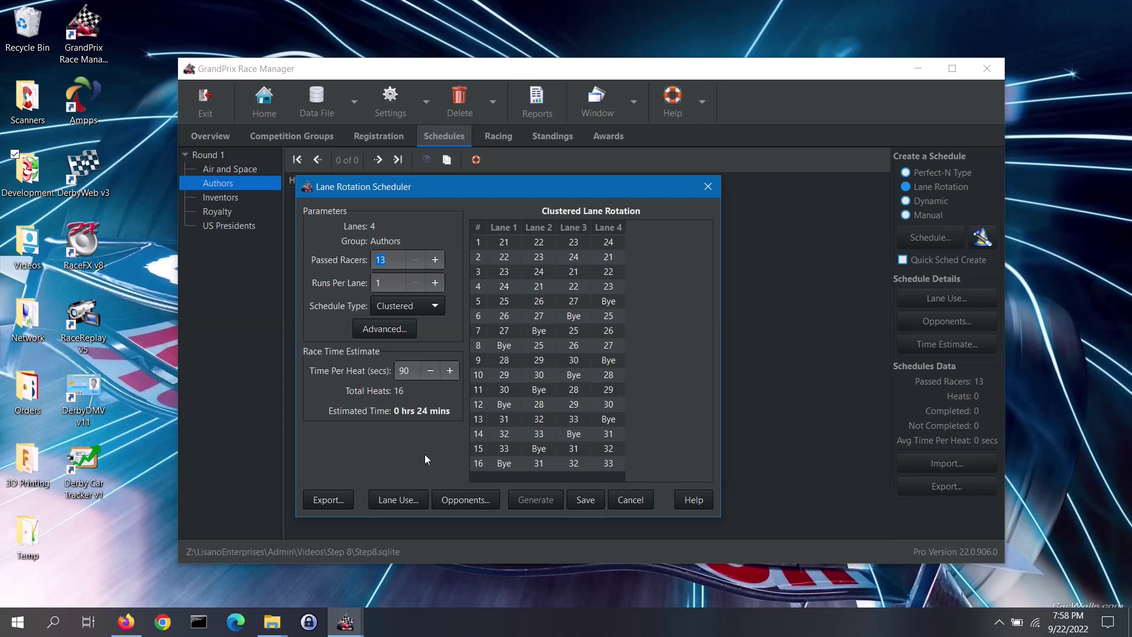
- Review the lane use matrix and opponent counts for the Clustered schedule
click(410, 499)
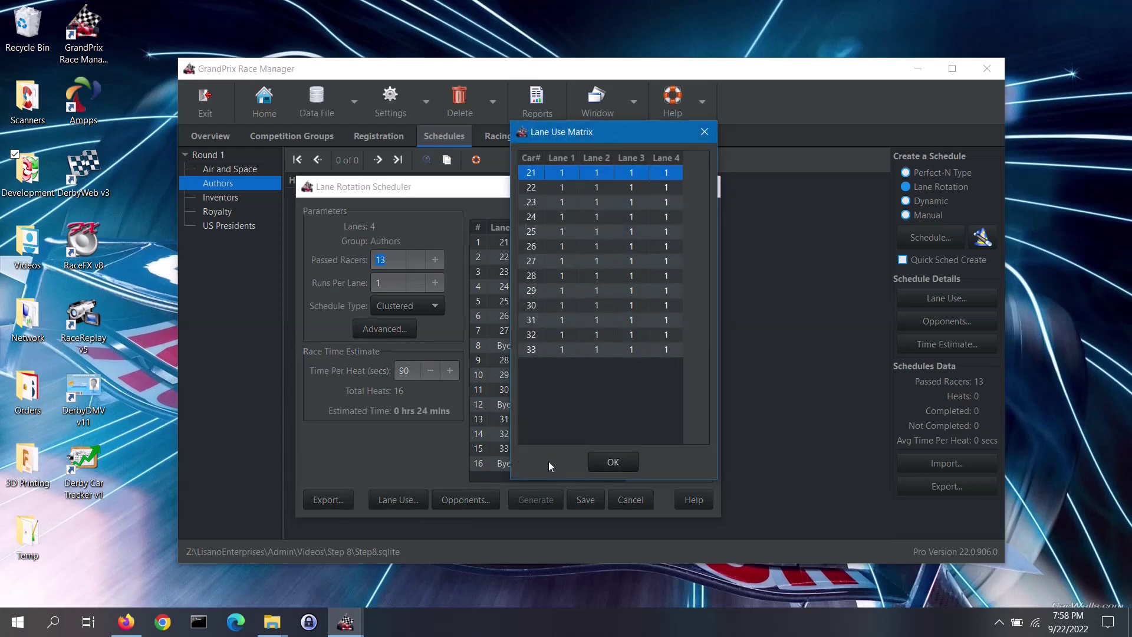
click(609, 464)
click(490, 505)
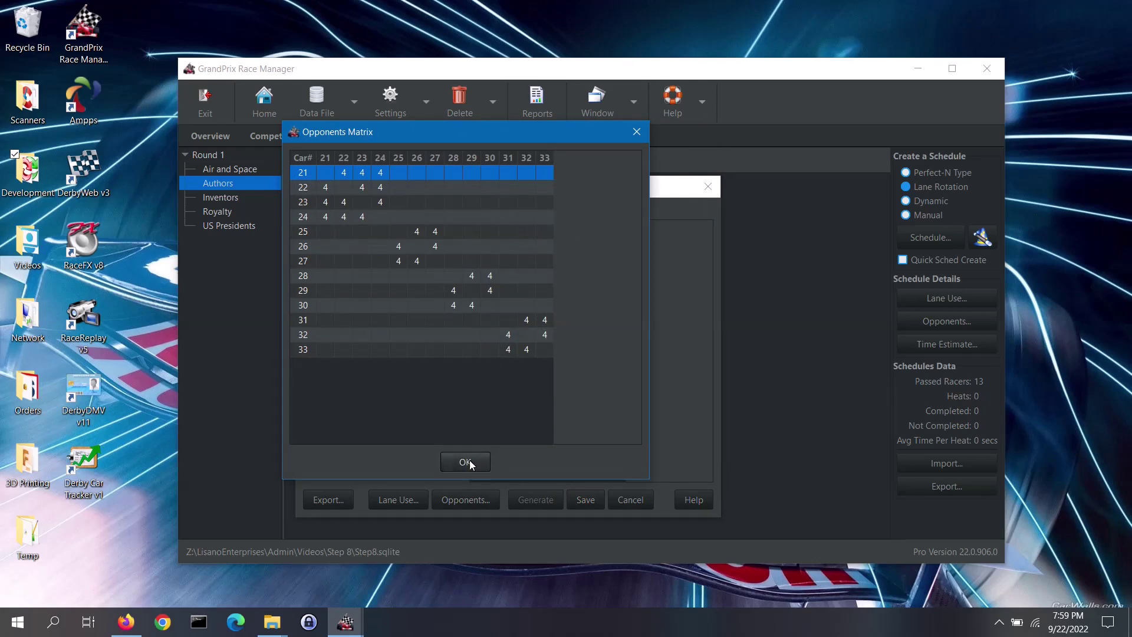
click(469, 460)
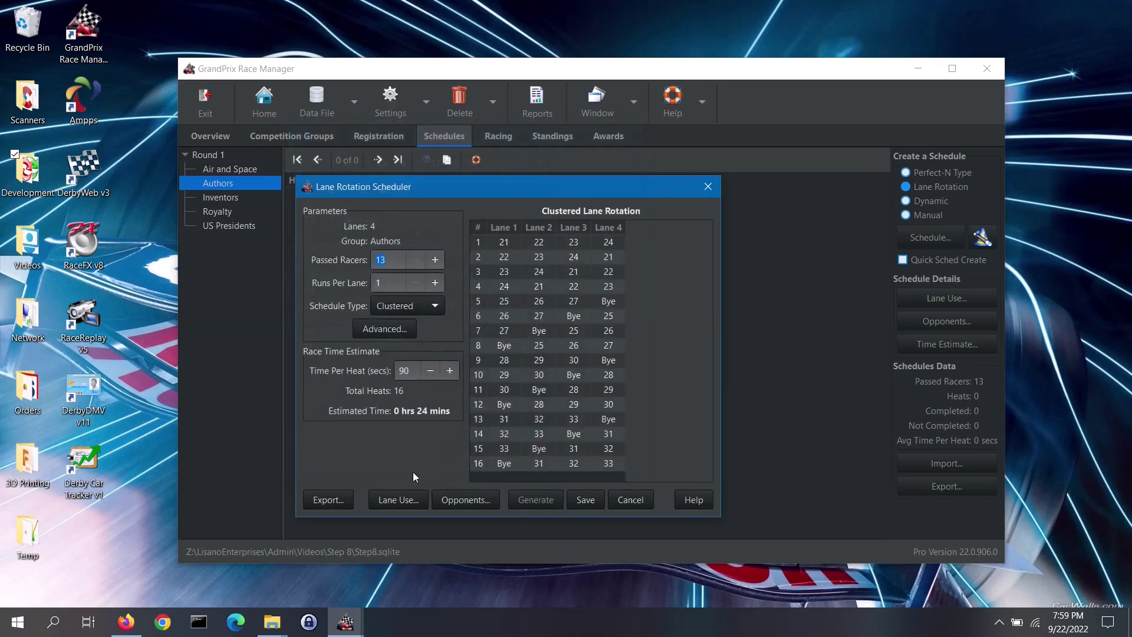
- Change the rotation type to Phase Shifted and generate 13 heats for Authors
click(416, 306)
click(406, 249)
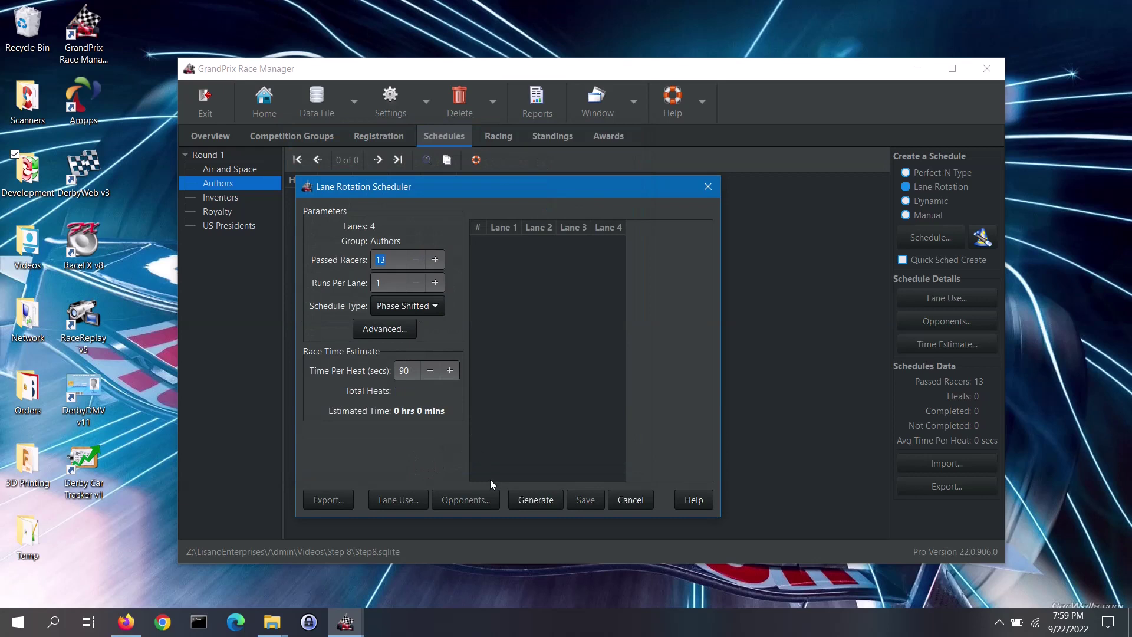
click(530, 501)
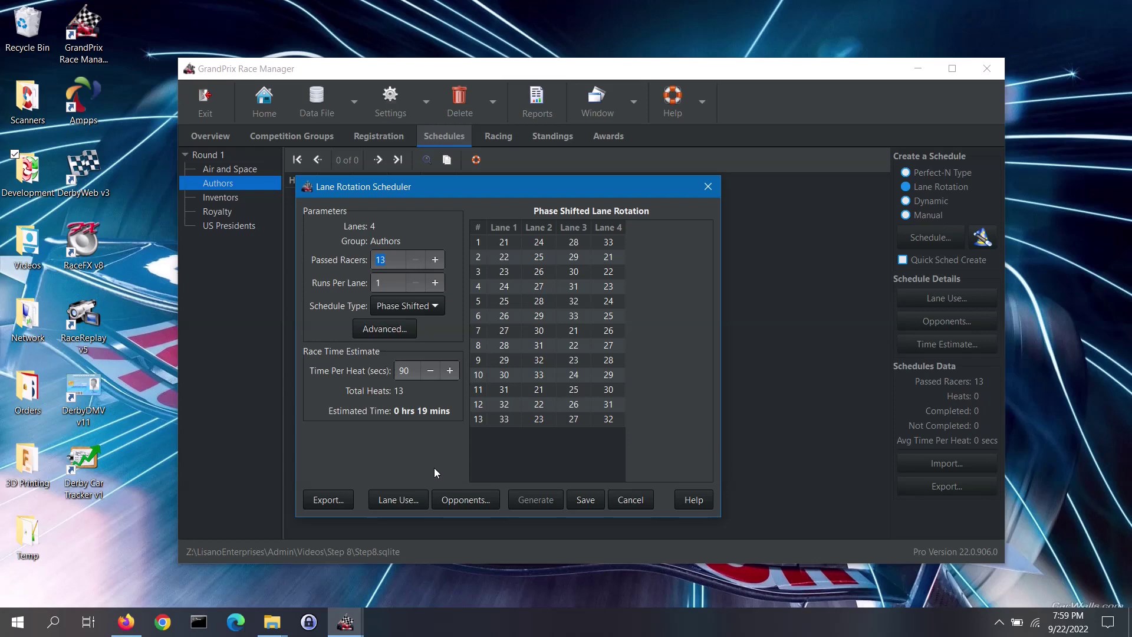
- Check lane use and opponent counts, then save the Phase Shifted Authors schedule
click(418, 498)
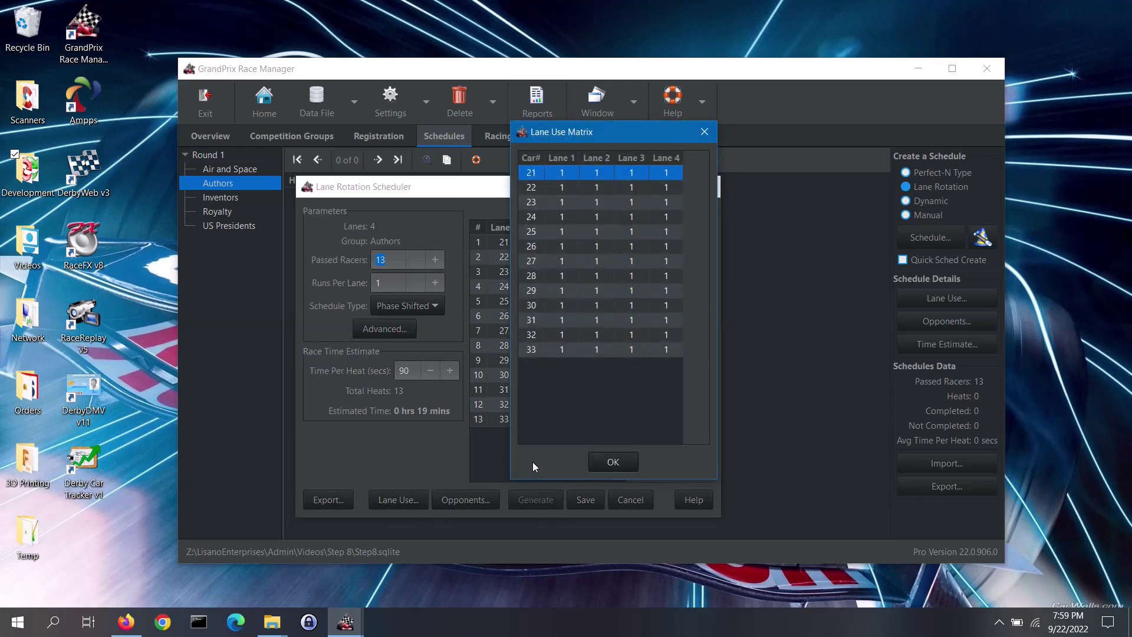
click(606, 460)
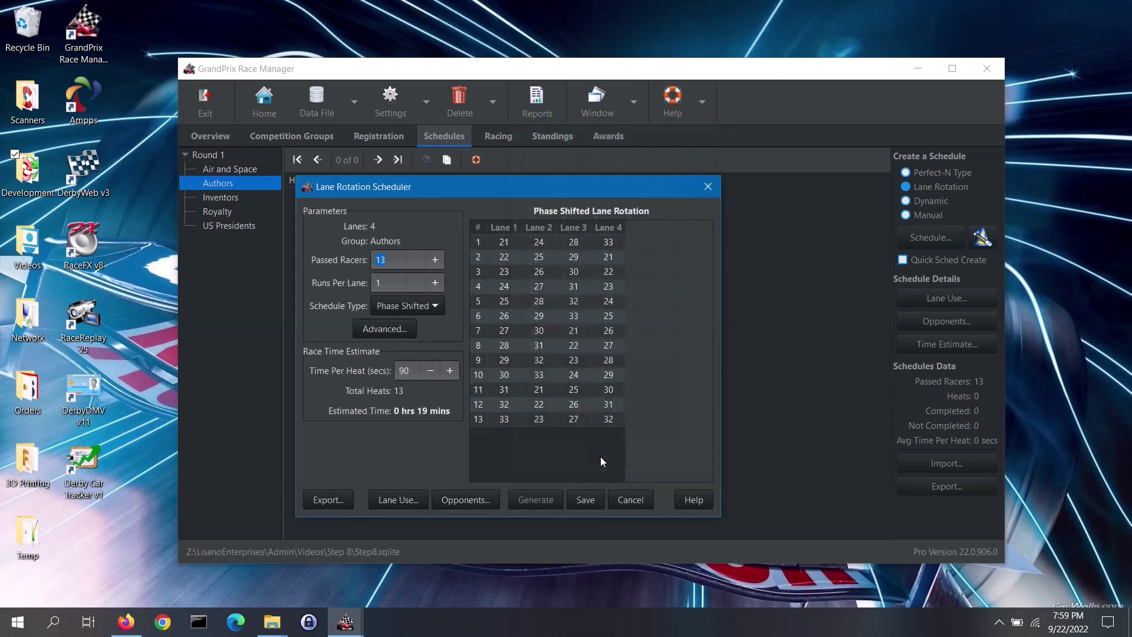
click(478, 504)
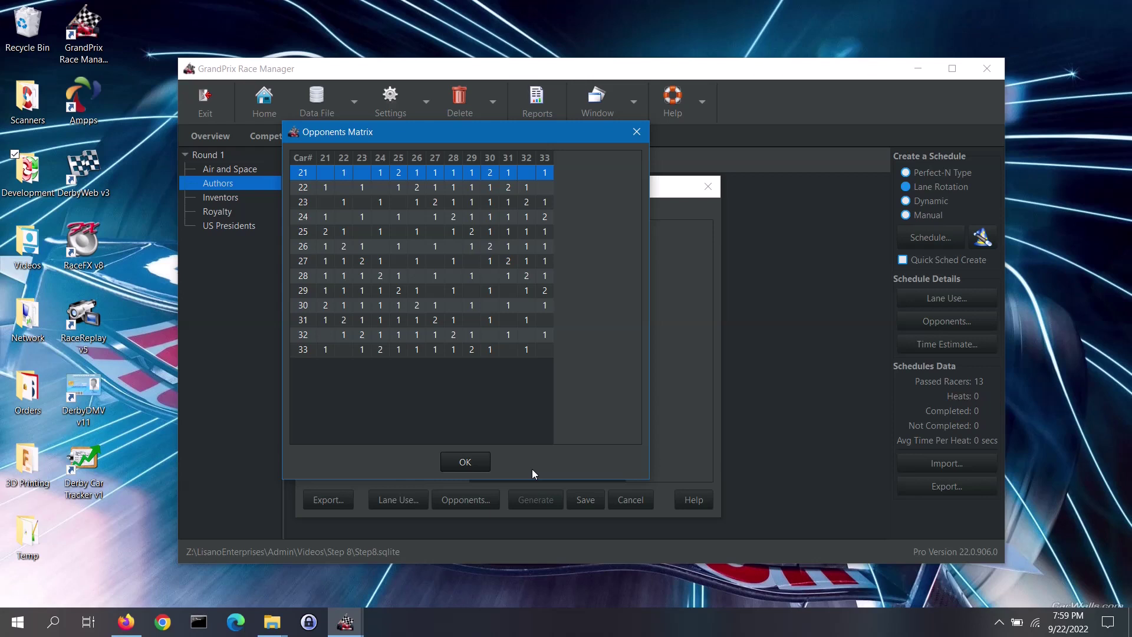
click(481, 460)
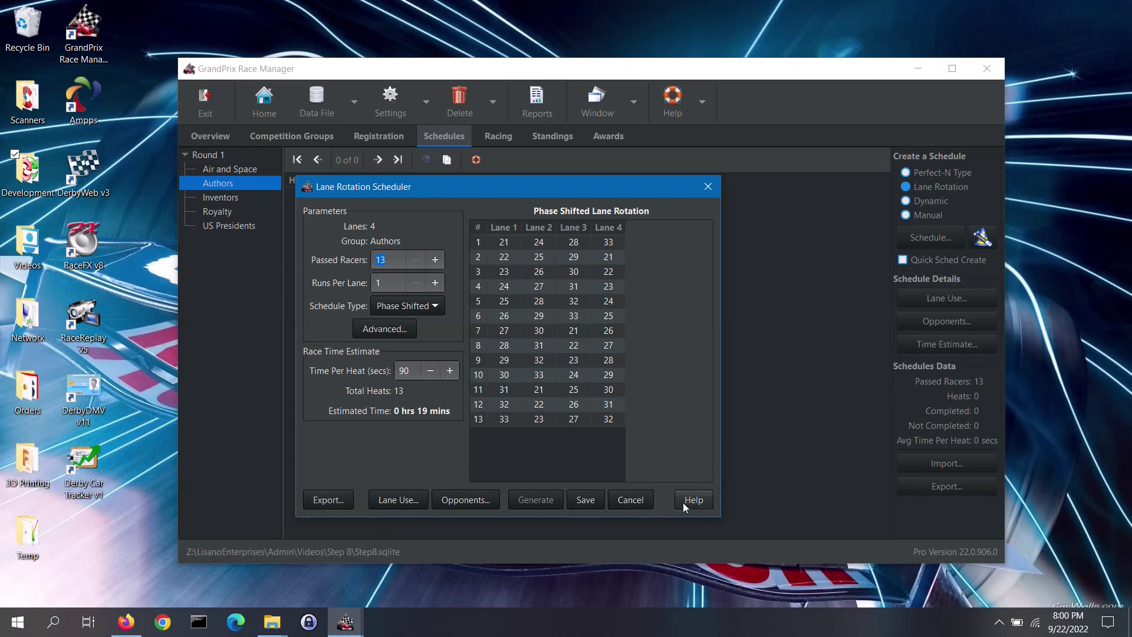
click(589, 500)
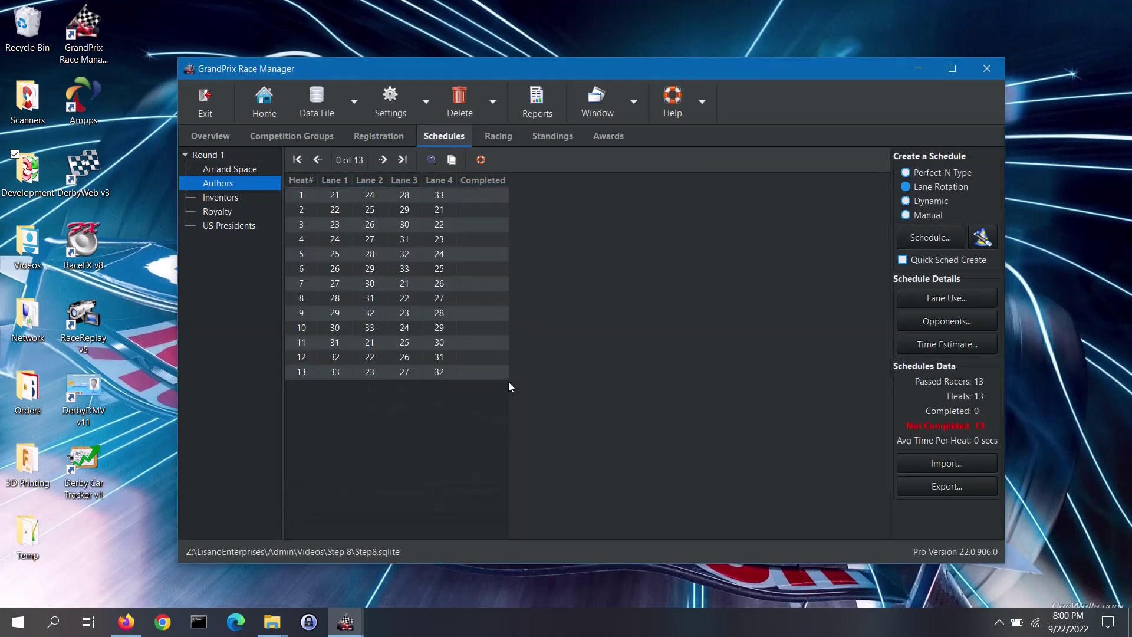
- Pick the Inventors group, choose Dynamic scheduling, and open the scheduler for 23 racers
click(233, 197)
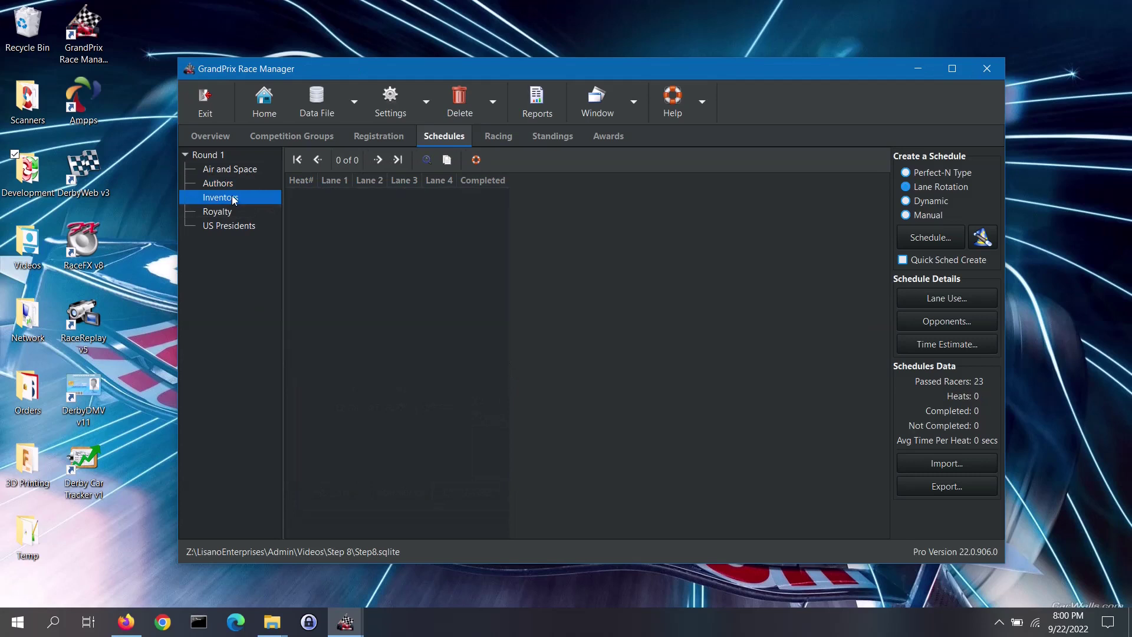
click(918, 203)
click(925, 237)
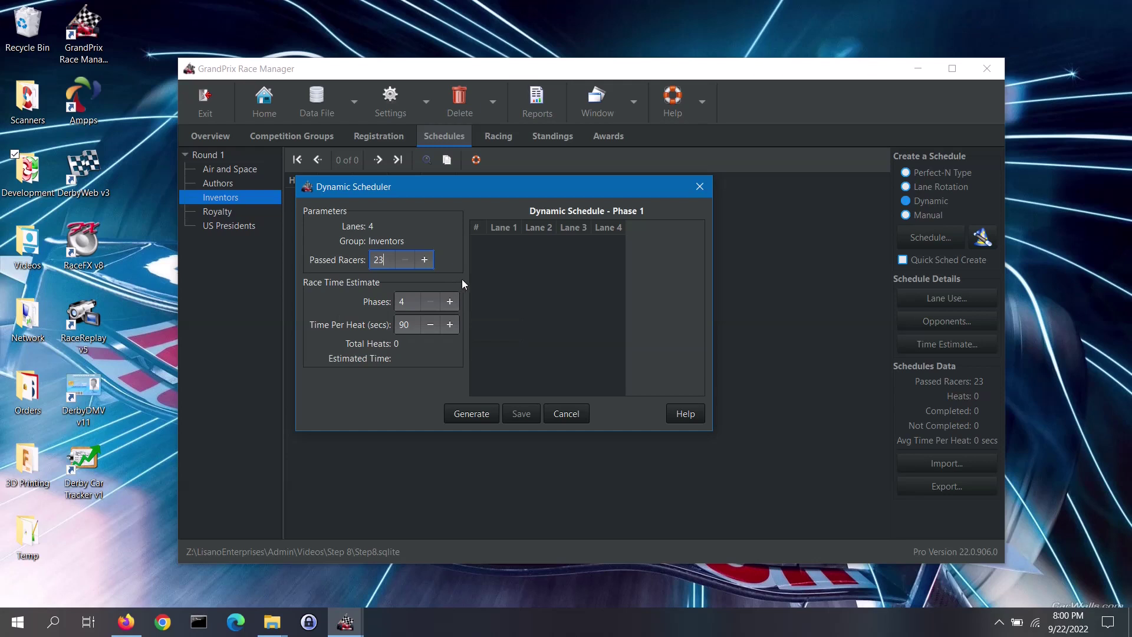
- Generate Phase 1 of Inventors' 4-phase schedule: 6 heats, 24 total, about 36 minutes
click(472, 414)
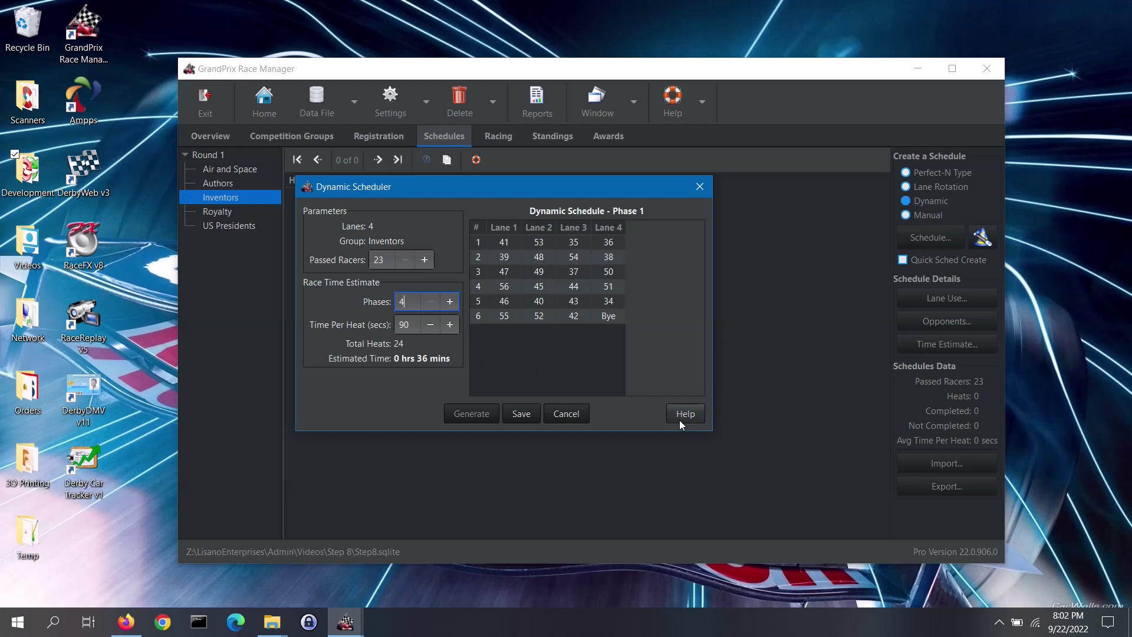
- Save the six Inventors Phase 1 heats and show the 9-heat Air and Space schedule
click(532, 421)
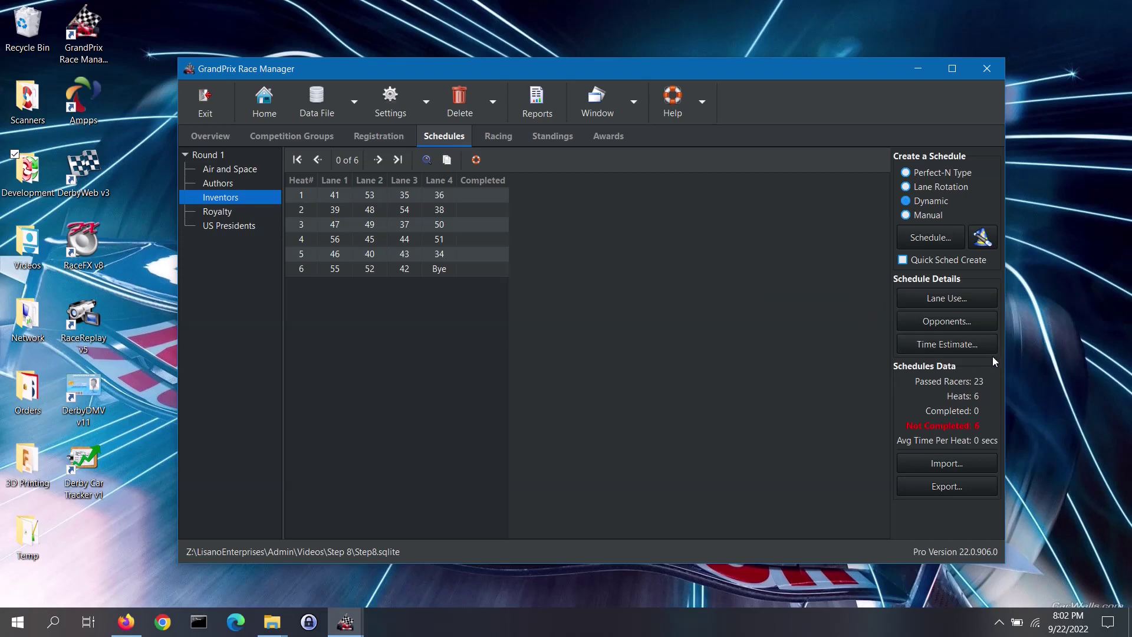
click(219, 168)
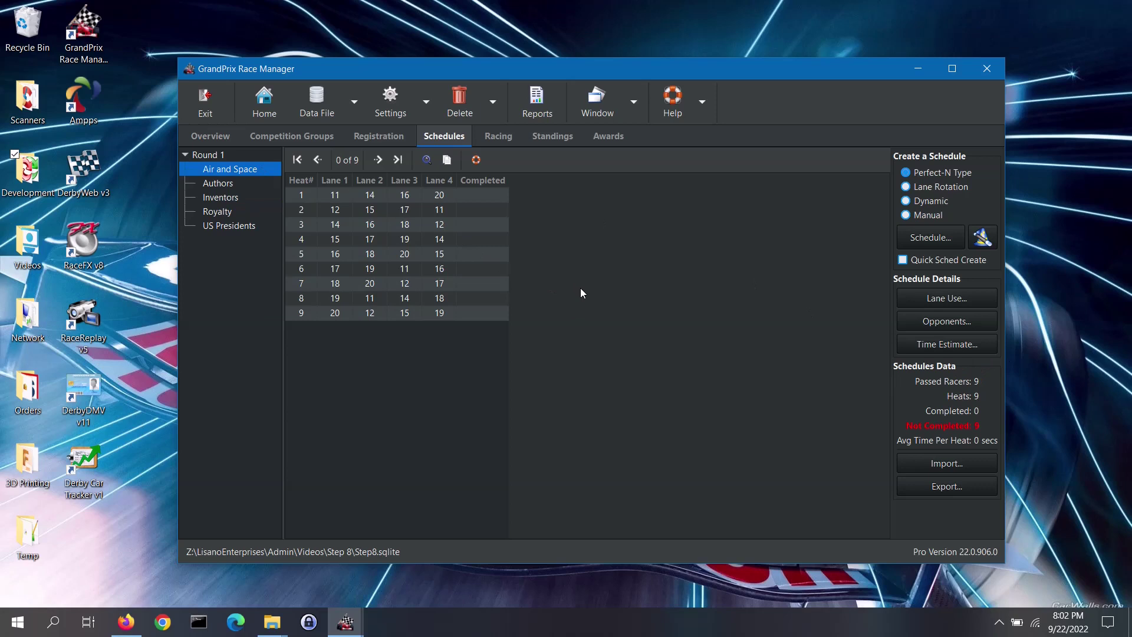
click(939, 298)
click(610, 462)
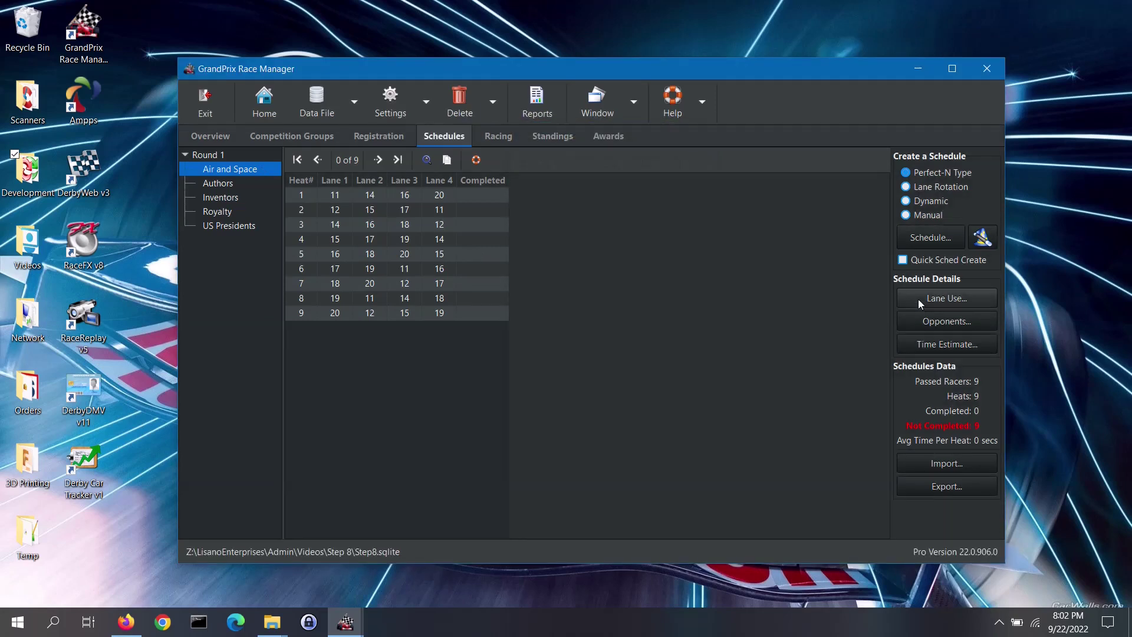
click(914, 324)
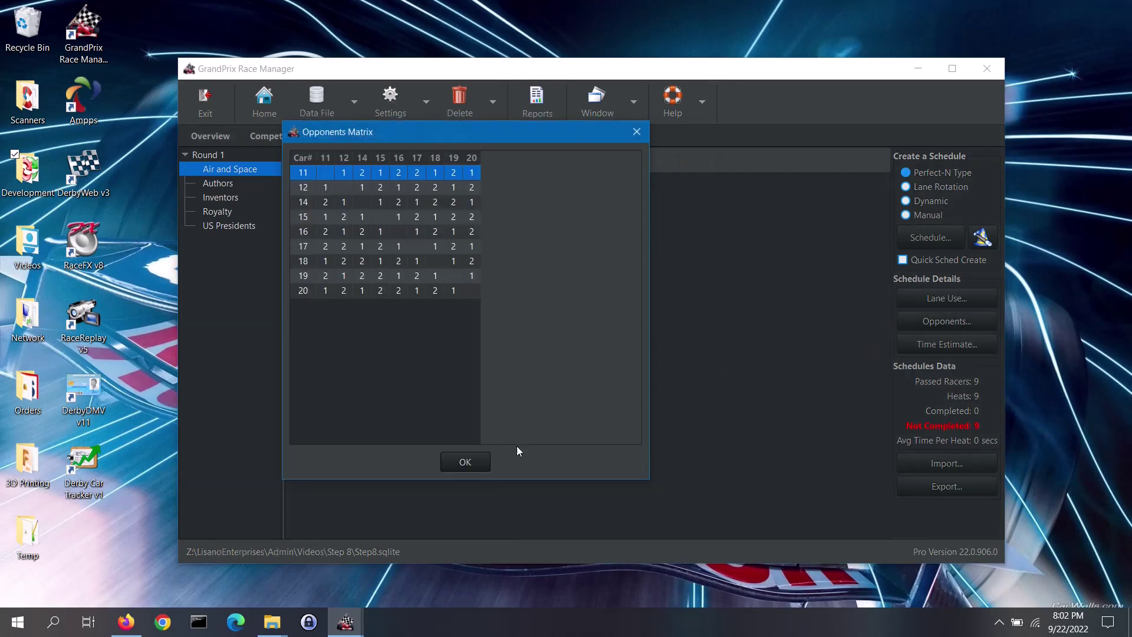
click(474, 461)
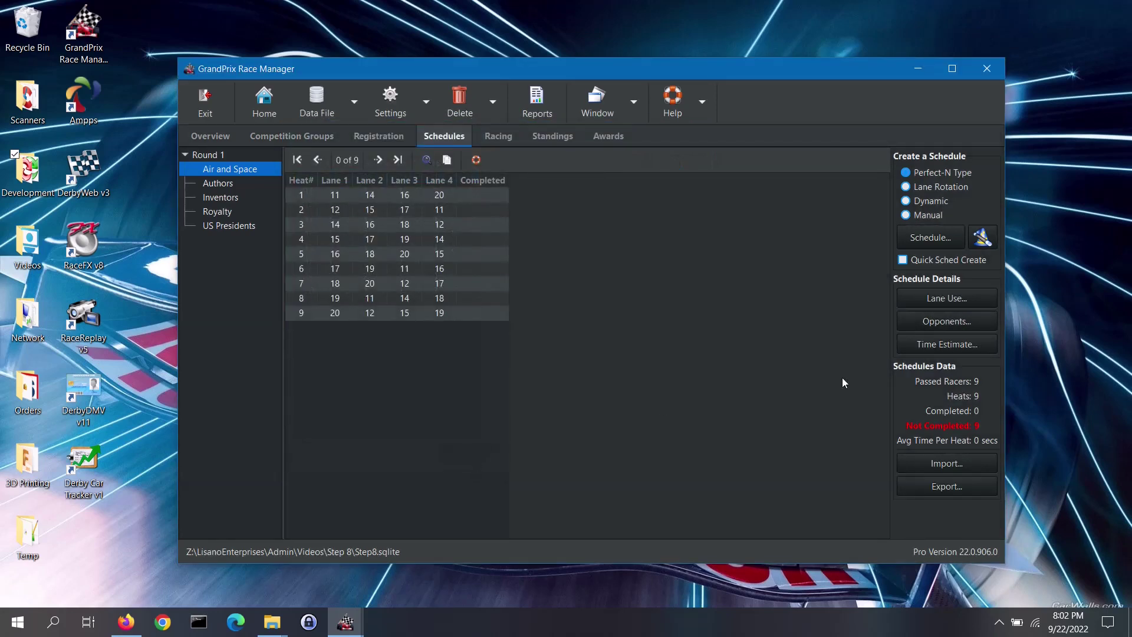
click(908, 345)
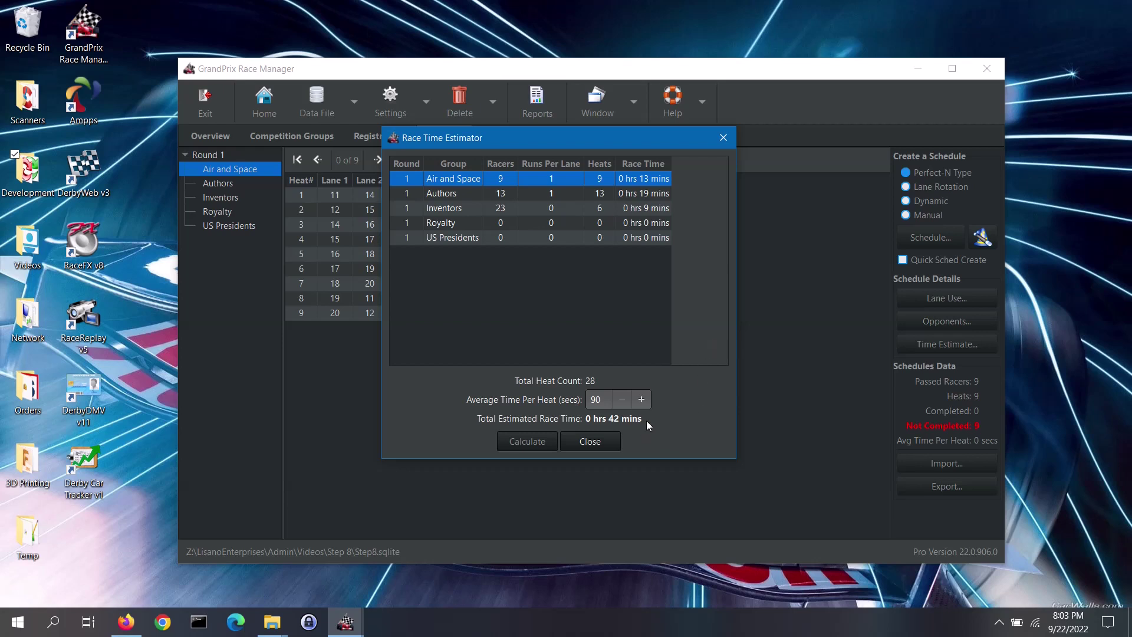
- Recalculate the race time estimate at 60 seconds per heat, giving 28 minutes
click(608, 400)
text(60)
click(531, 442)
click(589, 442)
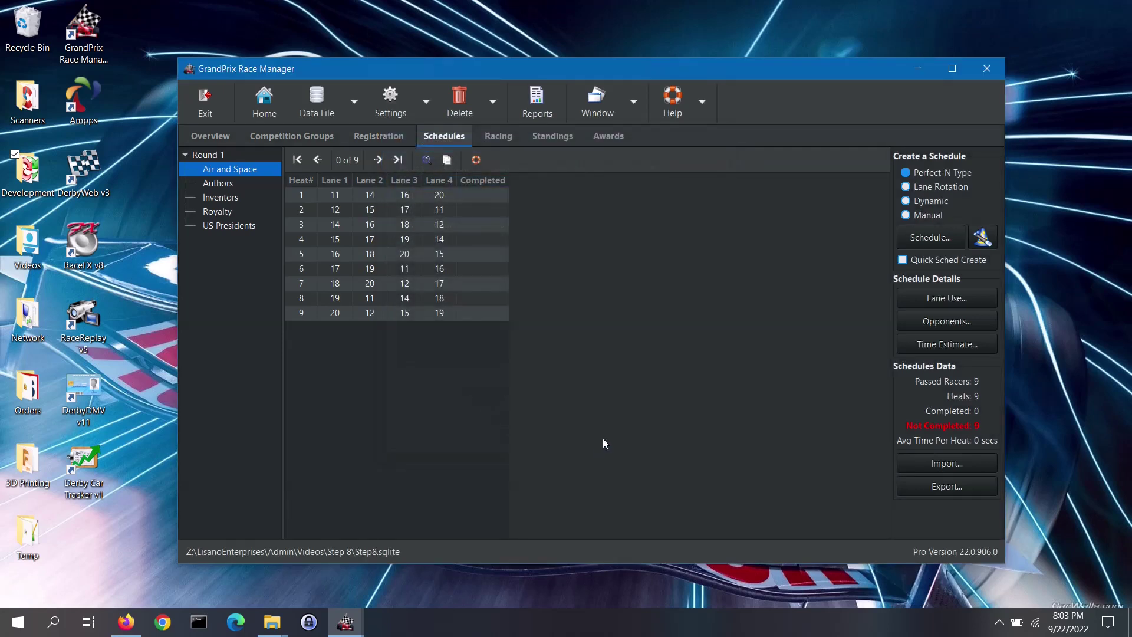
click(493, 98)
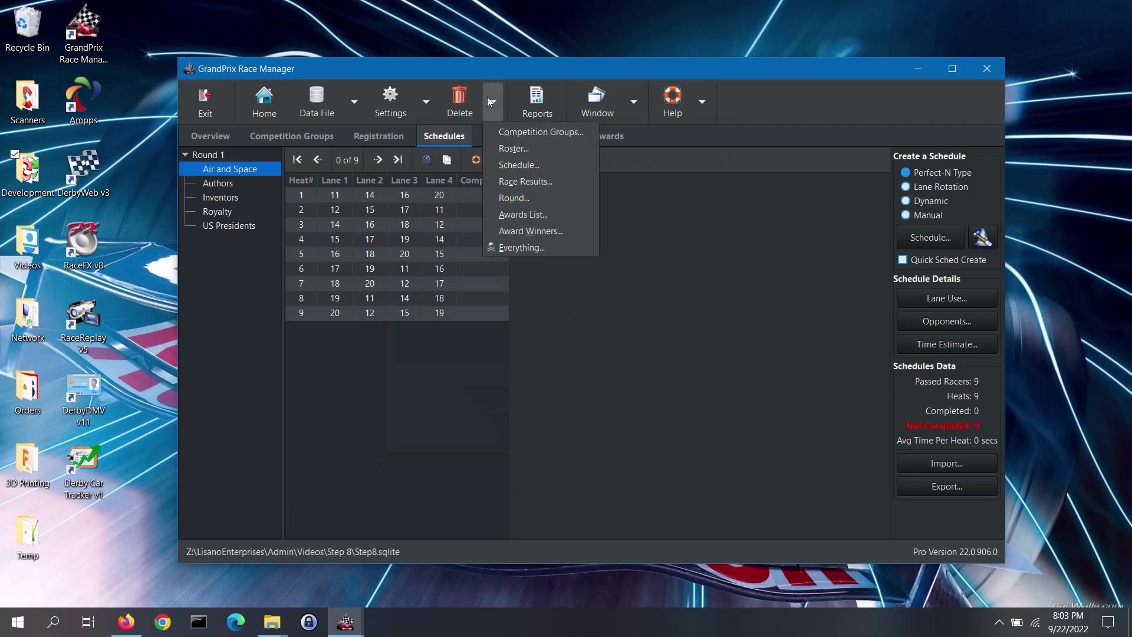
- Delete the Inventors schedule, confirming with YES and unchecking Backup data first
click(541, 166)
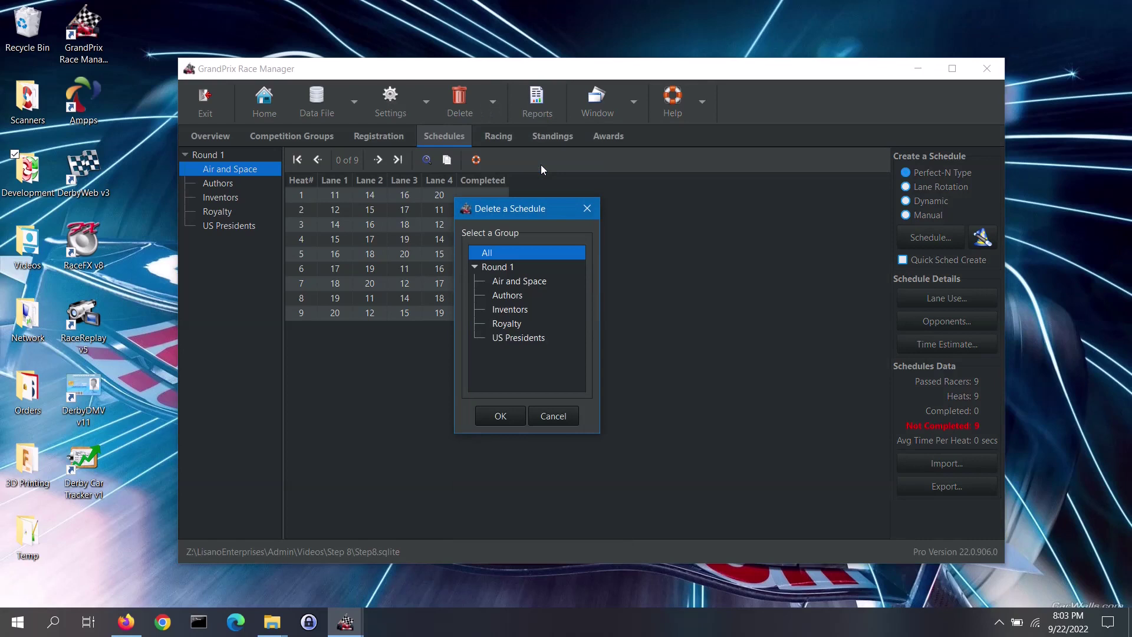
click(521, 313)
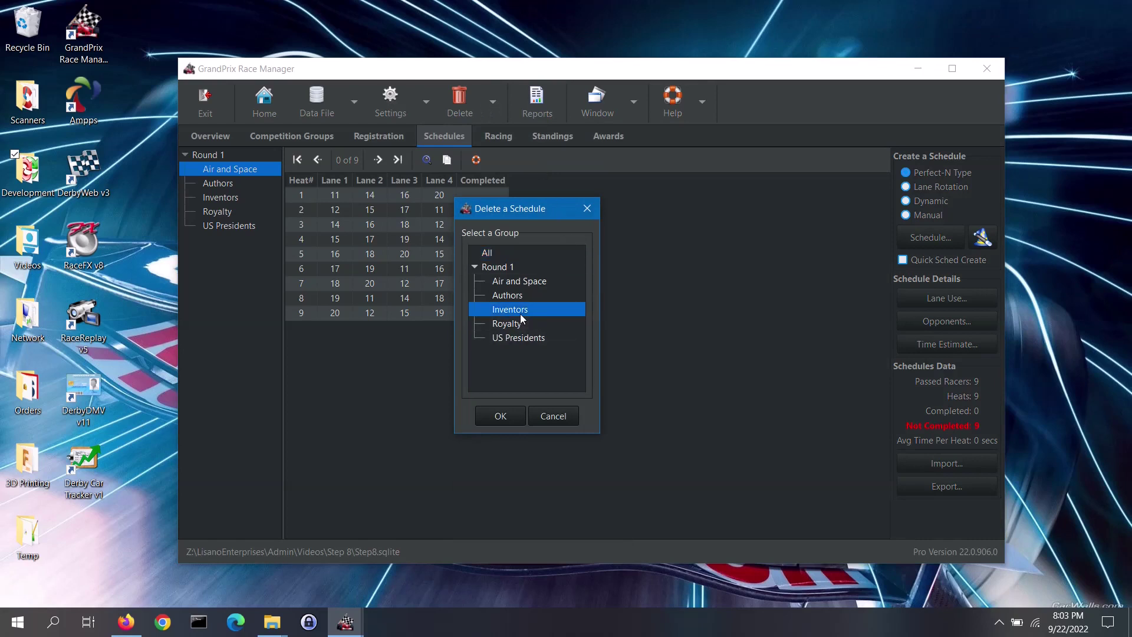
click(501, 416)
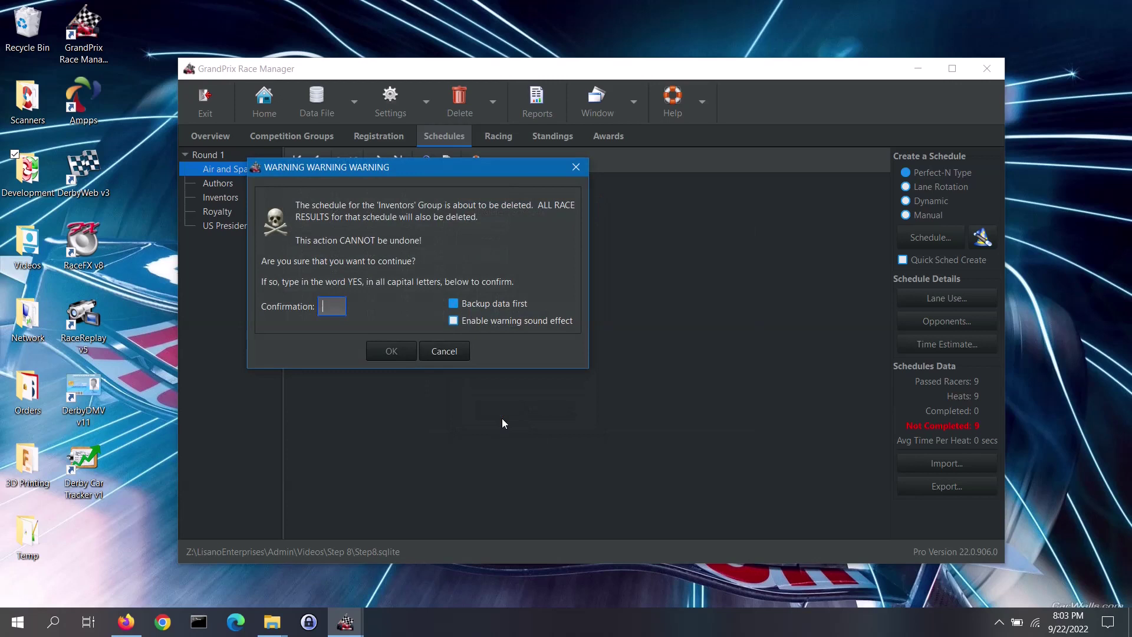
text(YES)
click(454, 305)
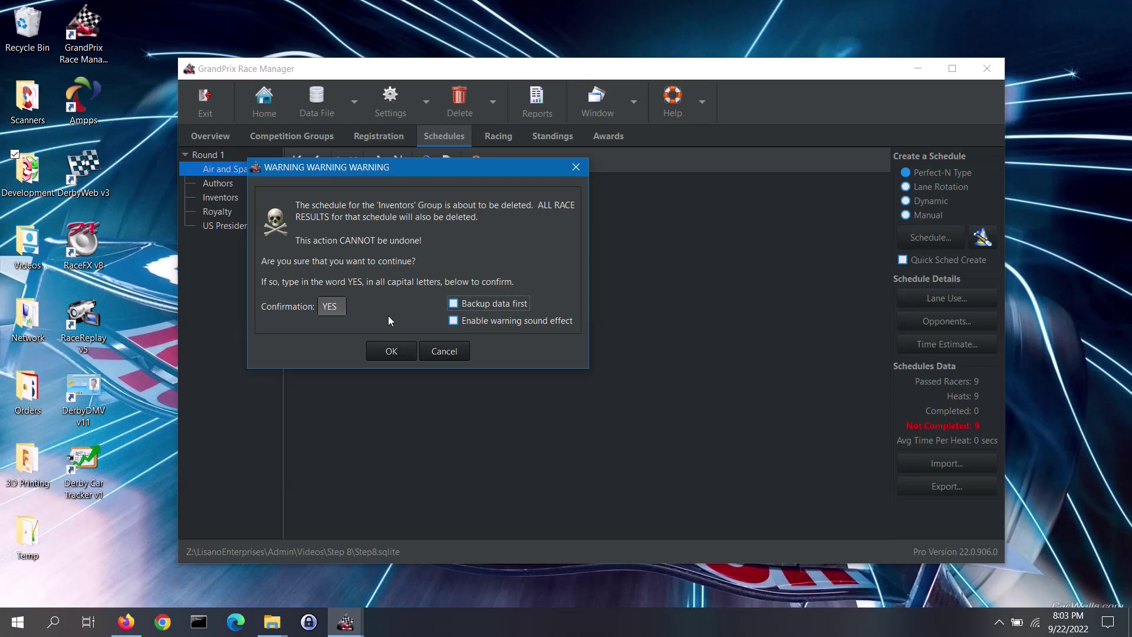
click(395, 355)
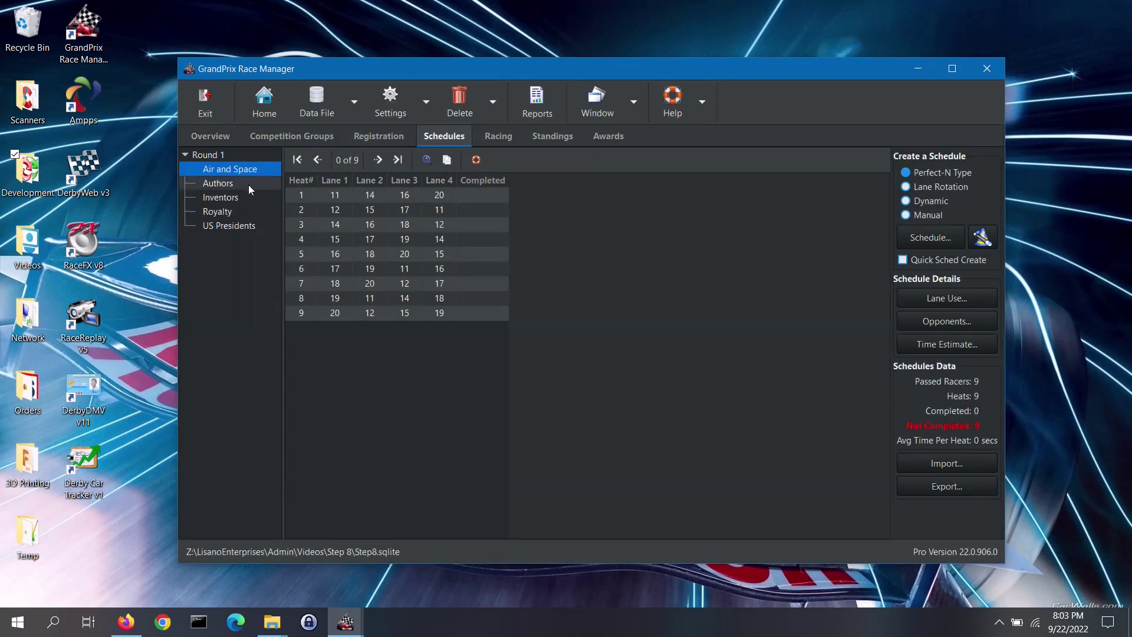
- Turn on Enable Master Scheduling in Software Settings' Schedules tab and save it
click(237, 199)
click(403, 98)
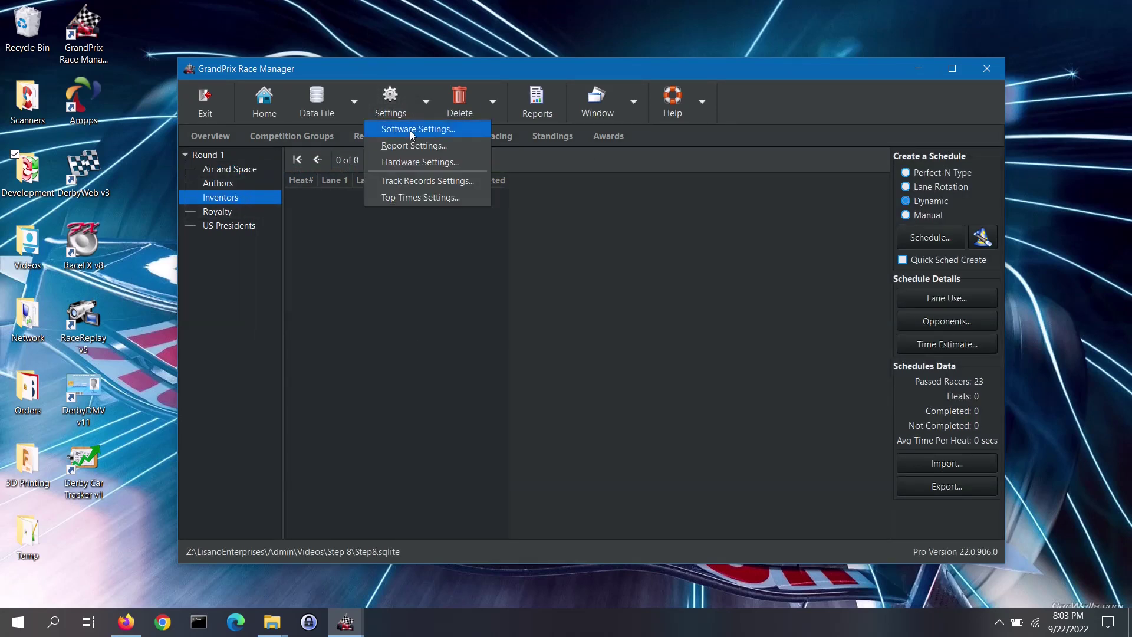
click(412, 129)
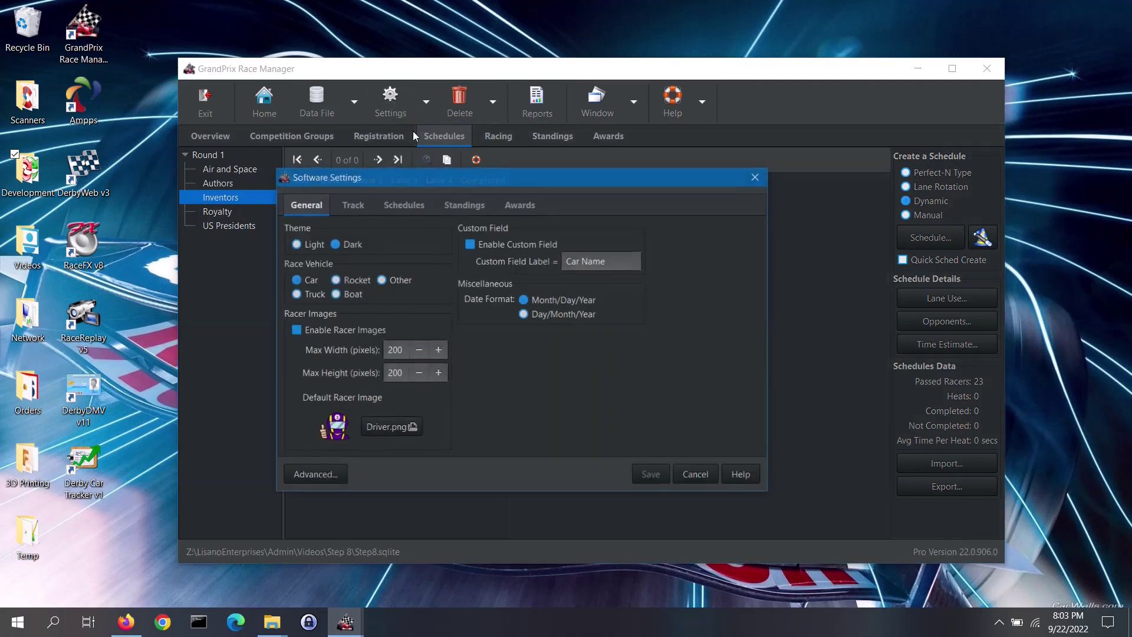
click(413, 206)
click(377, 274)
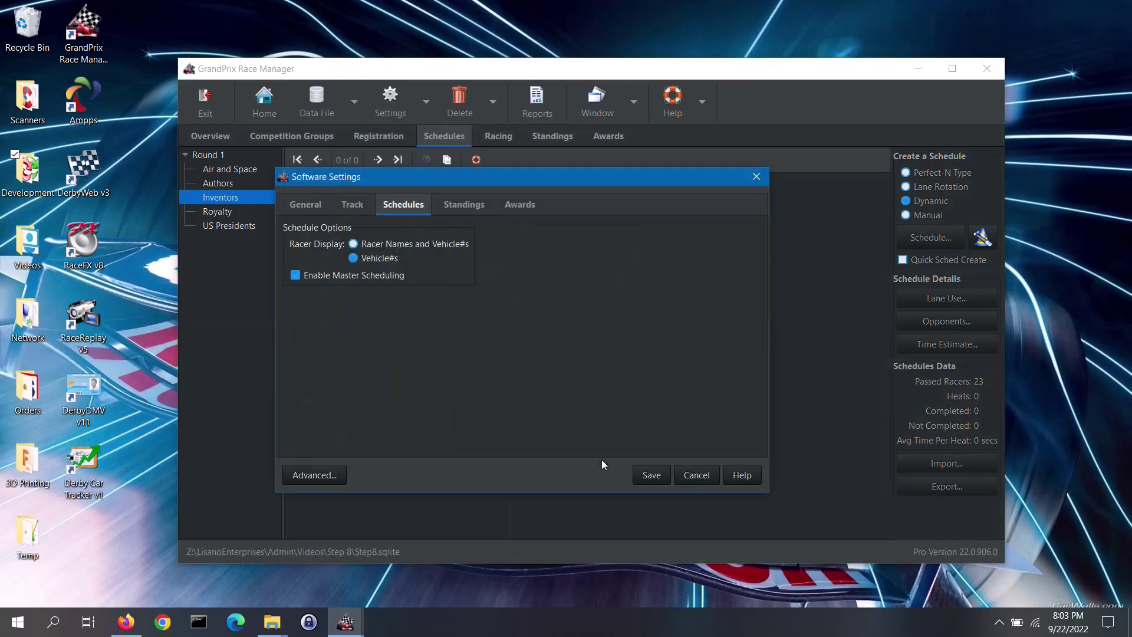
click(653, 479)
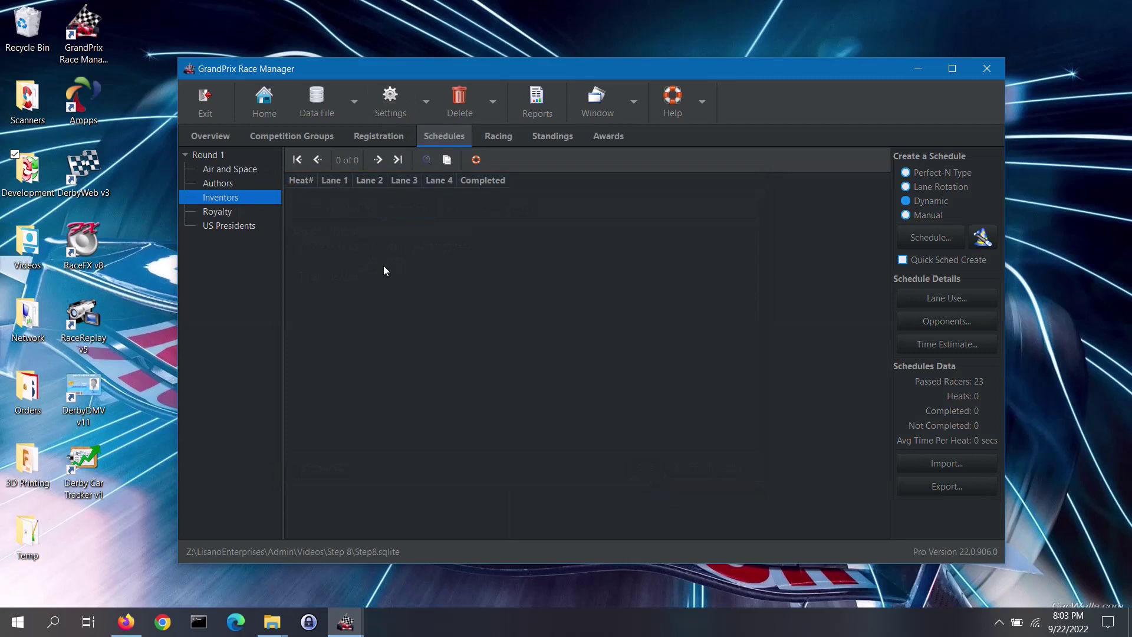
- Step through Round 1's 22 master heats, then show only the Air and Space heats
click(220, 157)
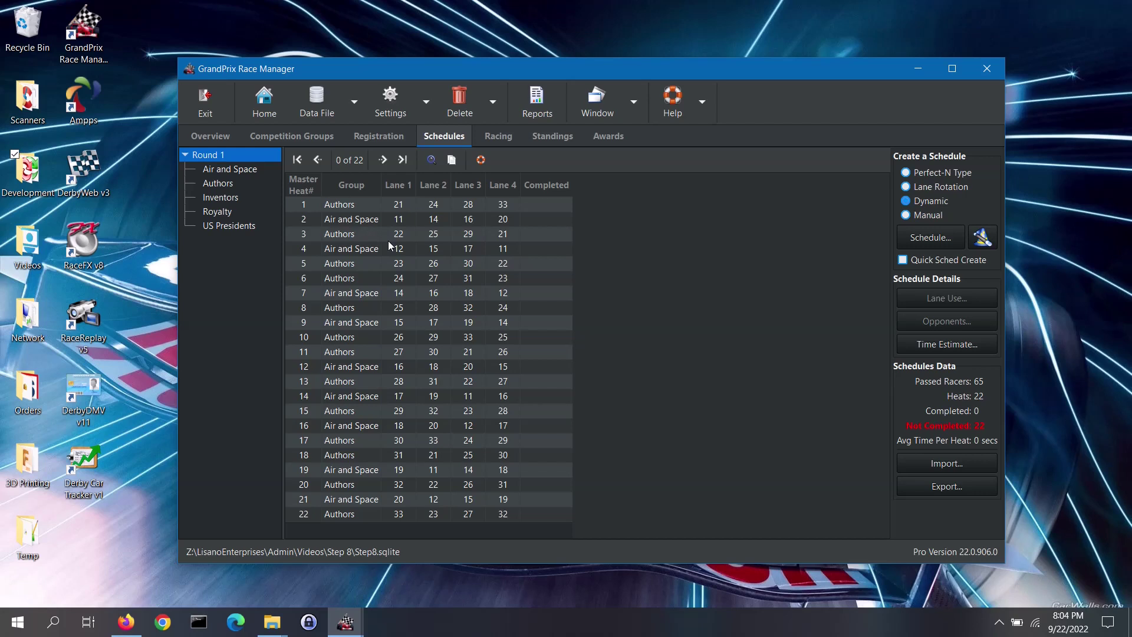
click(364, 206)
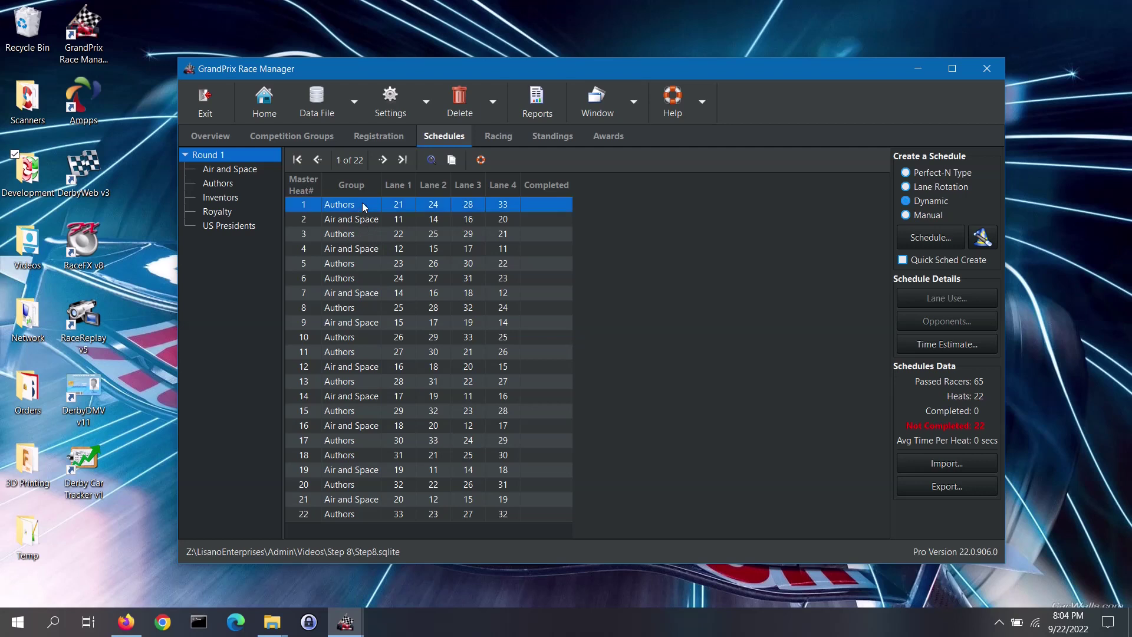
click(364, 234)
click(359, 265)
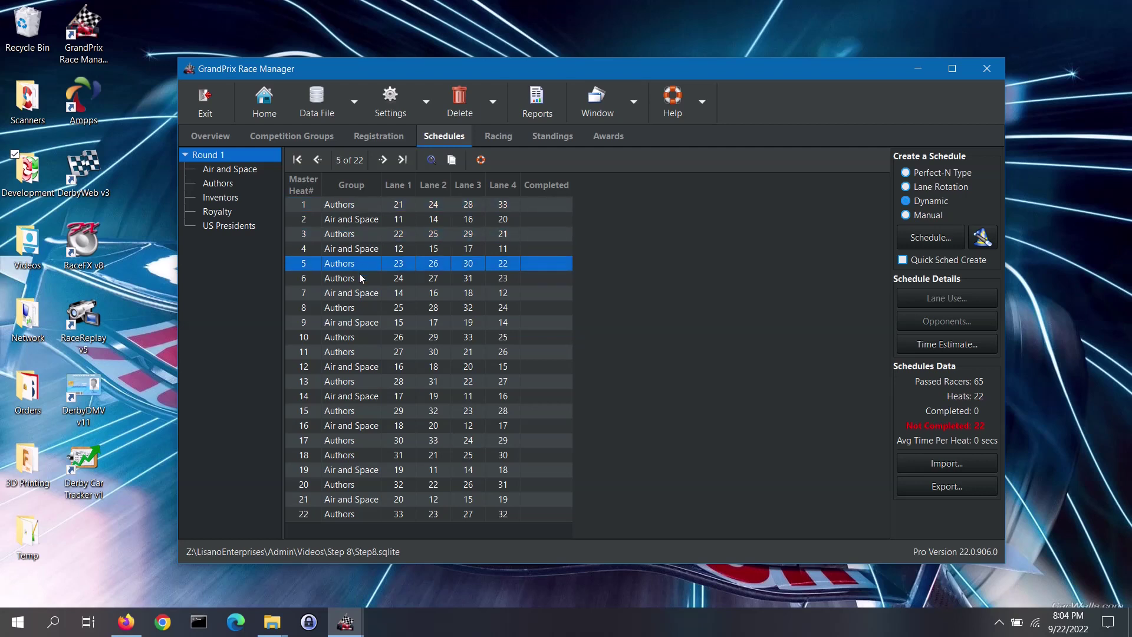
click(360, 278)
click(367, 312)
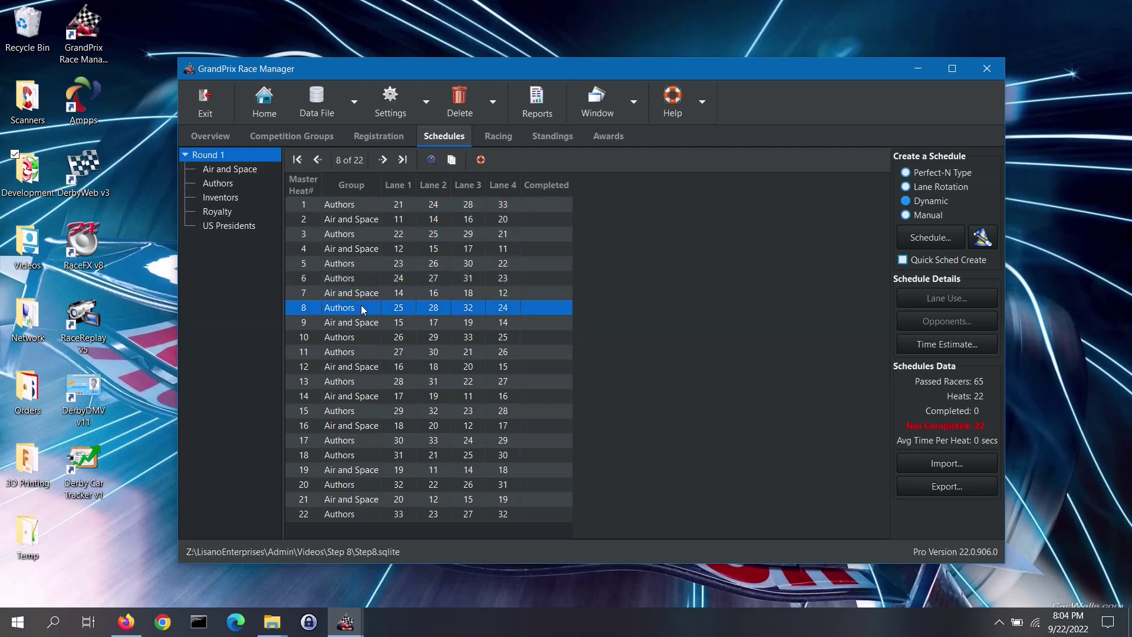
click(256, 169)
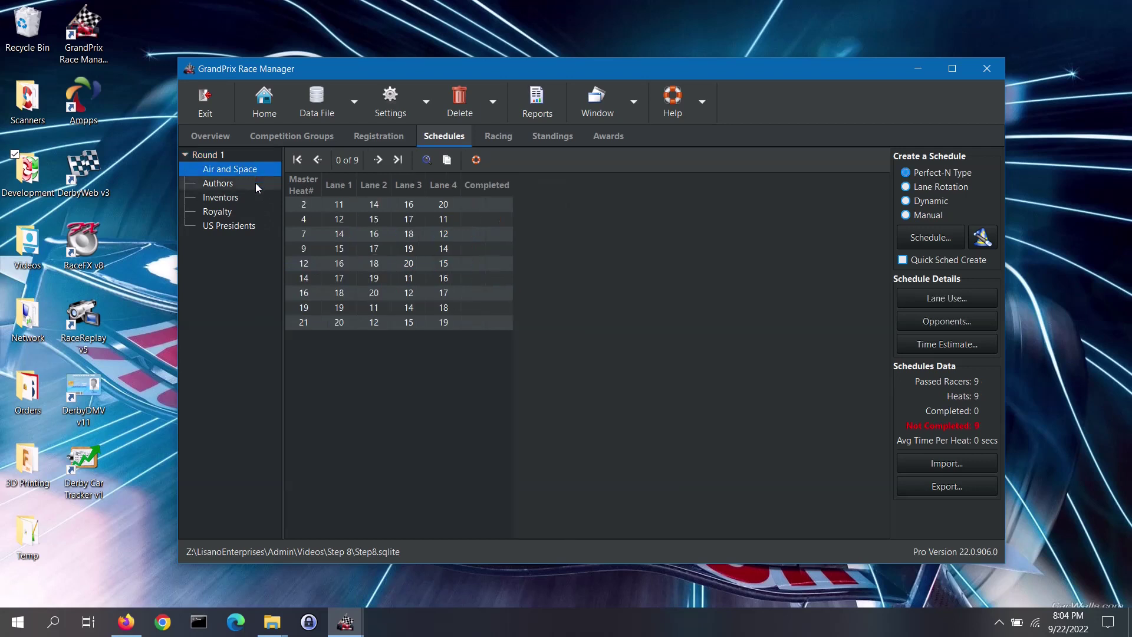
- Display only the Authors group's 13 heats with their master heat numbers
click(256, 183)
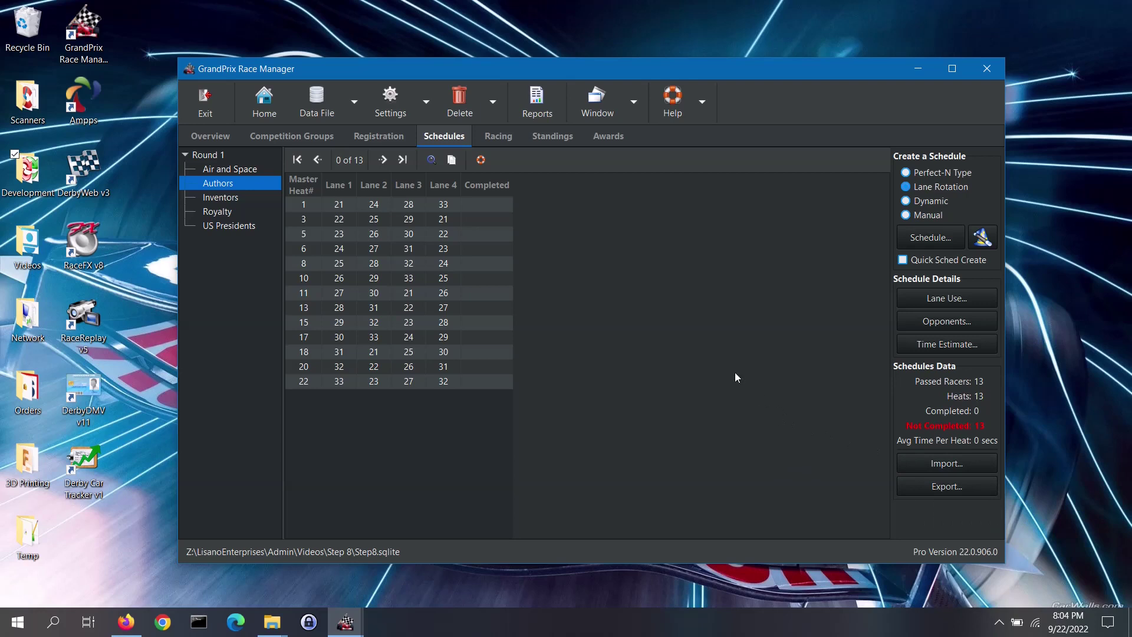
- Search car 27, finding it in Authors master heats 6, 13 and 22, then return Home
click(431, 160)
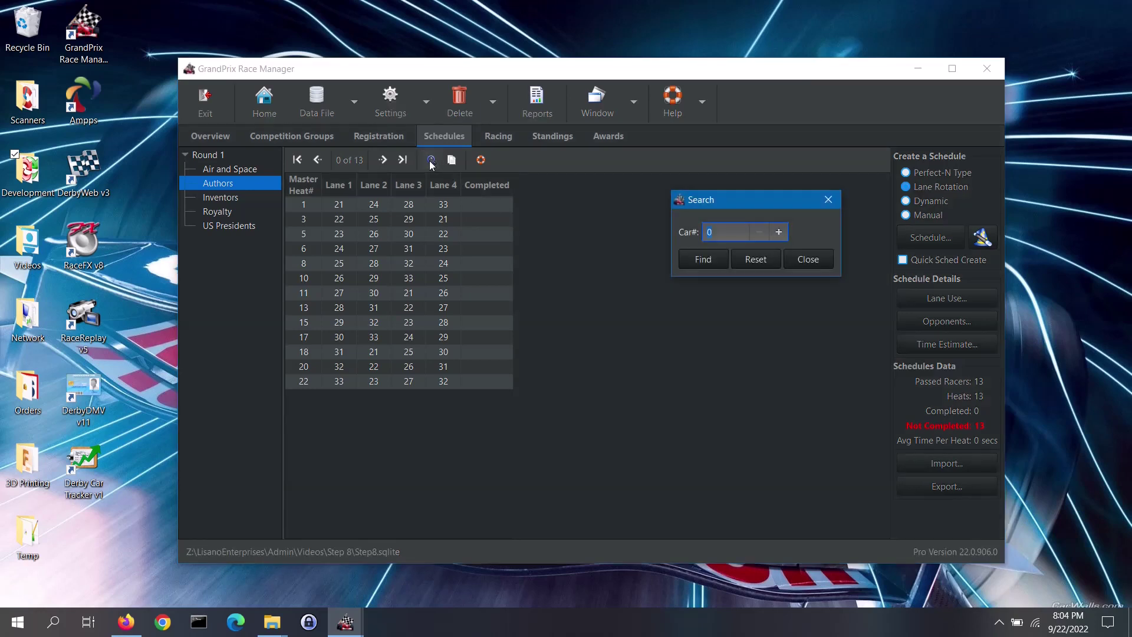
text(27)
click(710, 261)
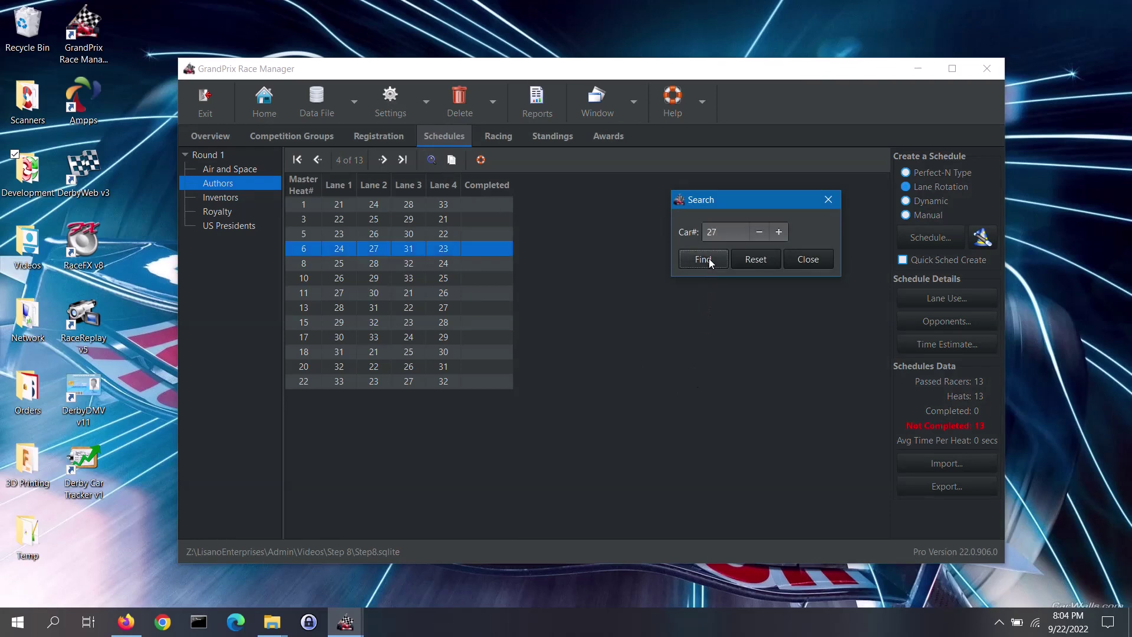
click(709, 262)
click(709, 262)
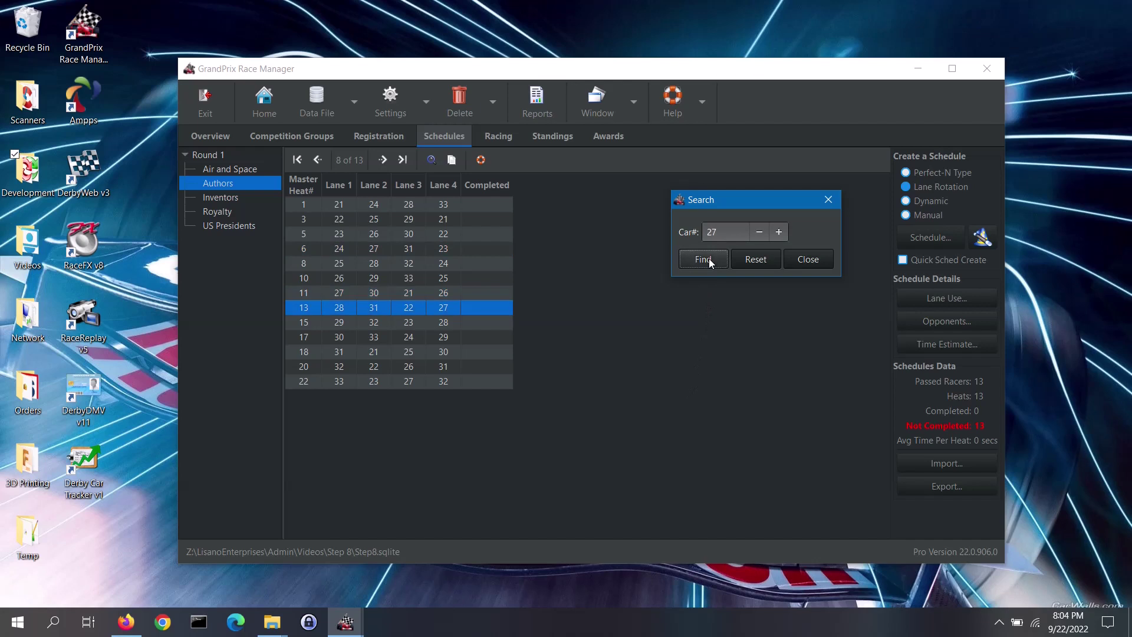
click(709, 258)
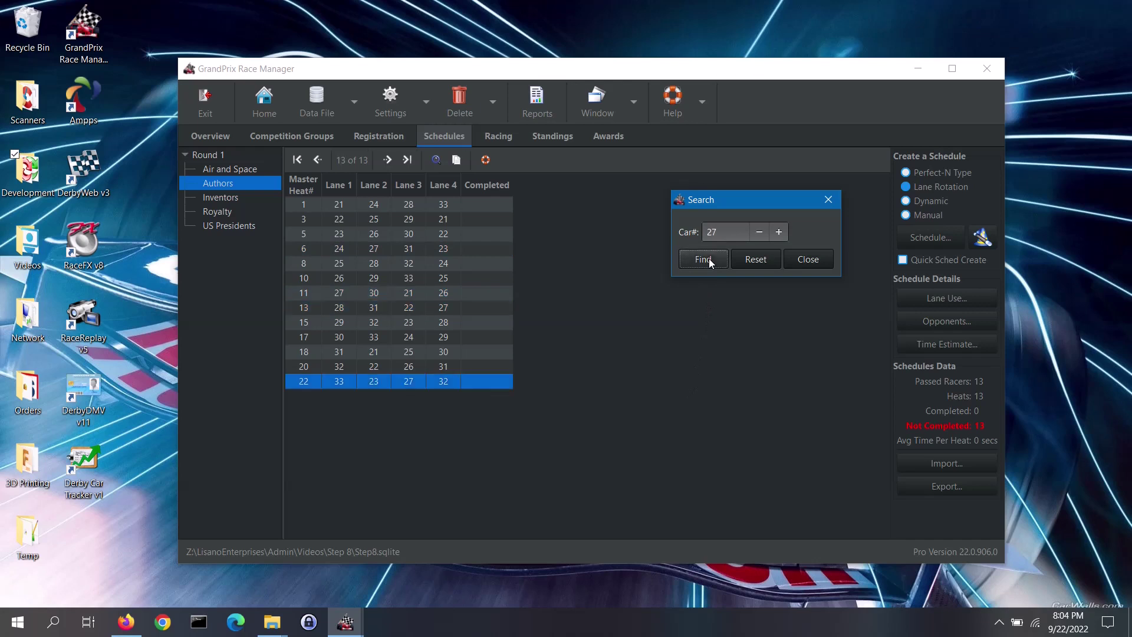
click(806, 266)
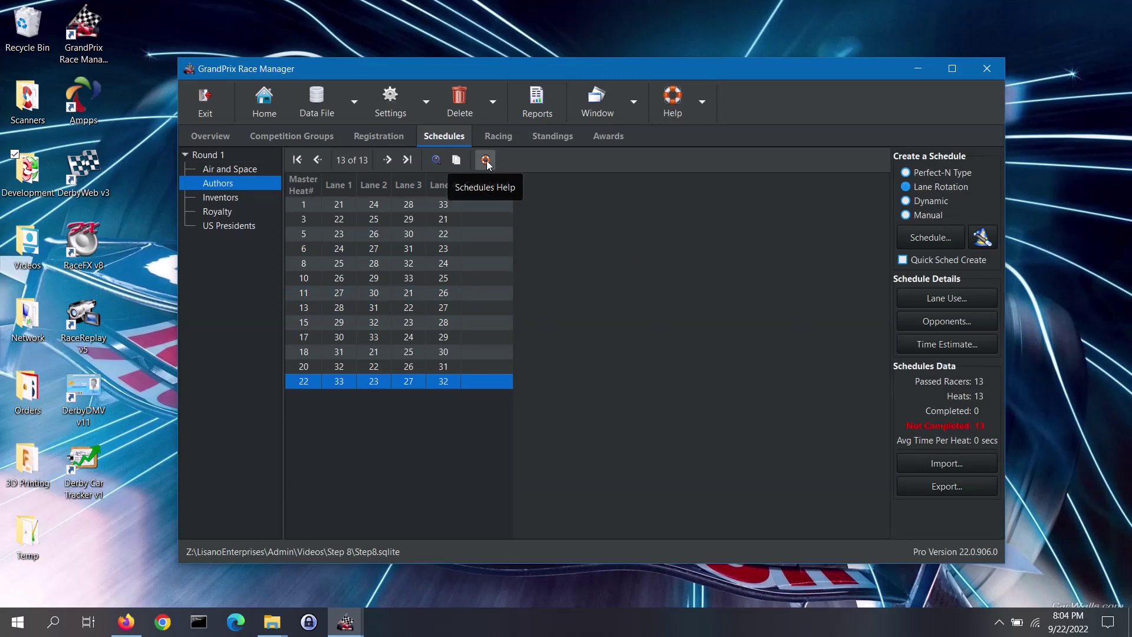
click(264, 106)
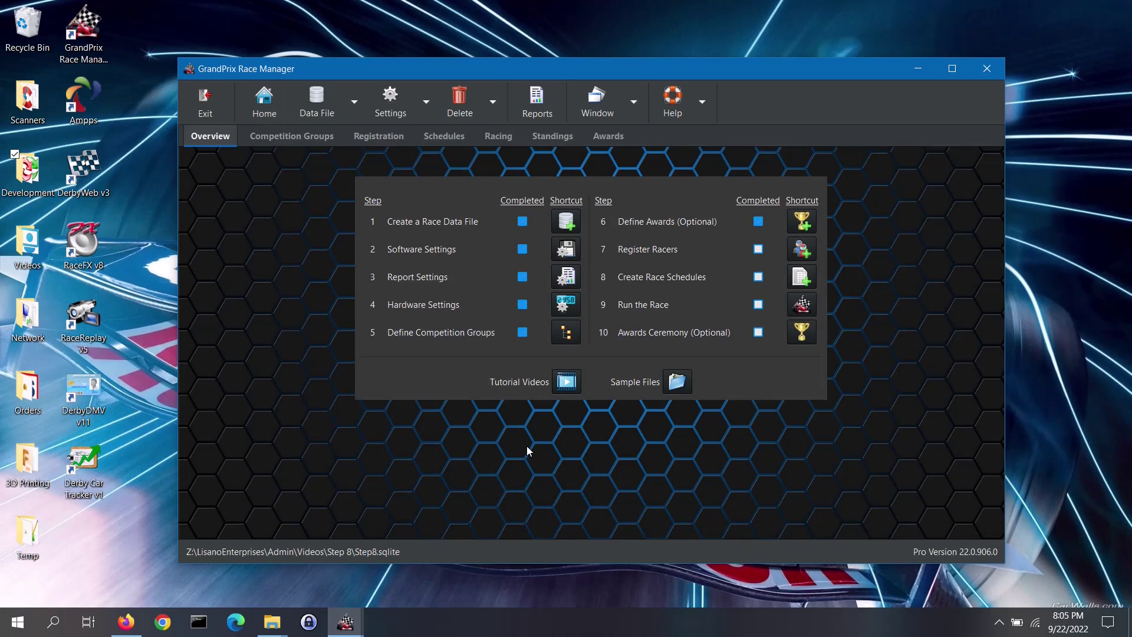